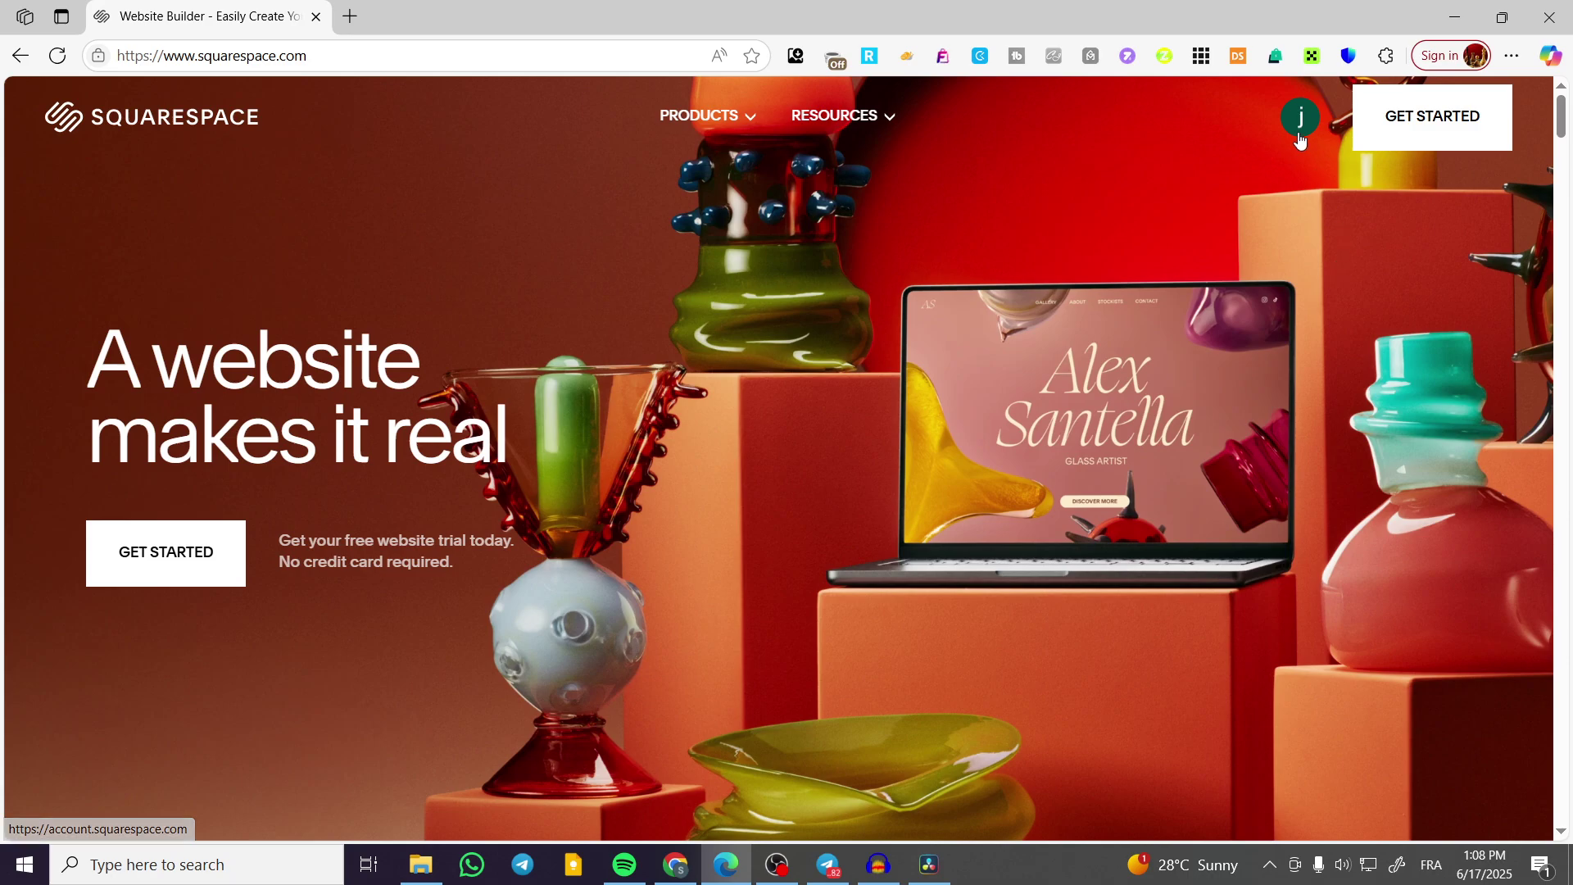
Step: Open the account dashboard and go to the website whose trial expires on Jun 27, 2025
{"action": "mouse_move", "coordinate": [1300, 131]}
{"action": "left_click", "coordinate": [1325, 246]}
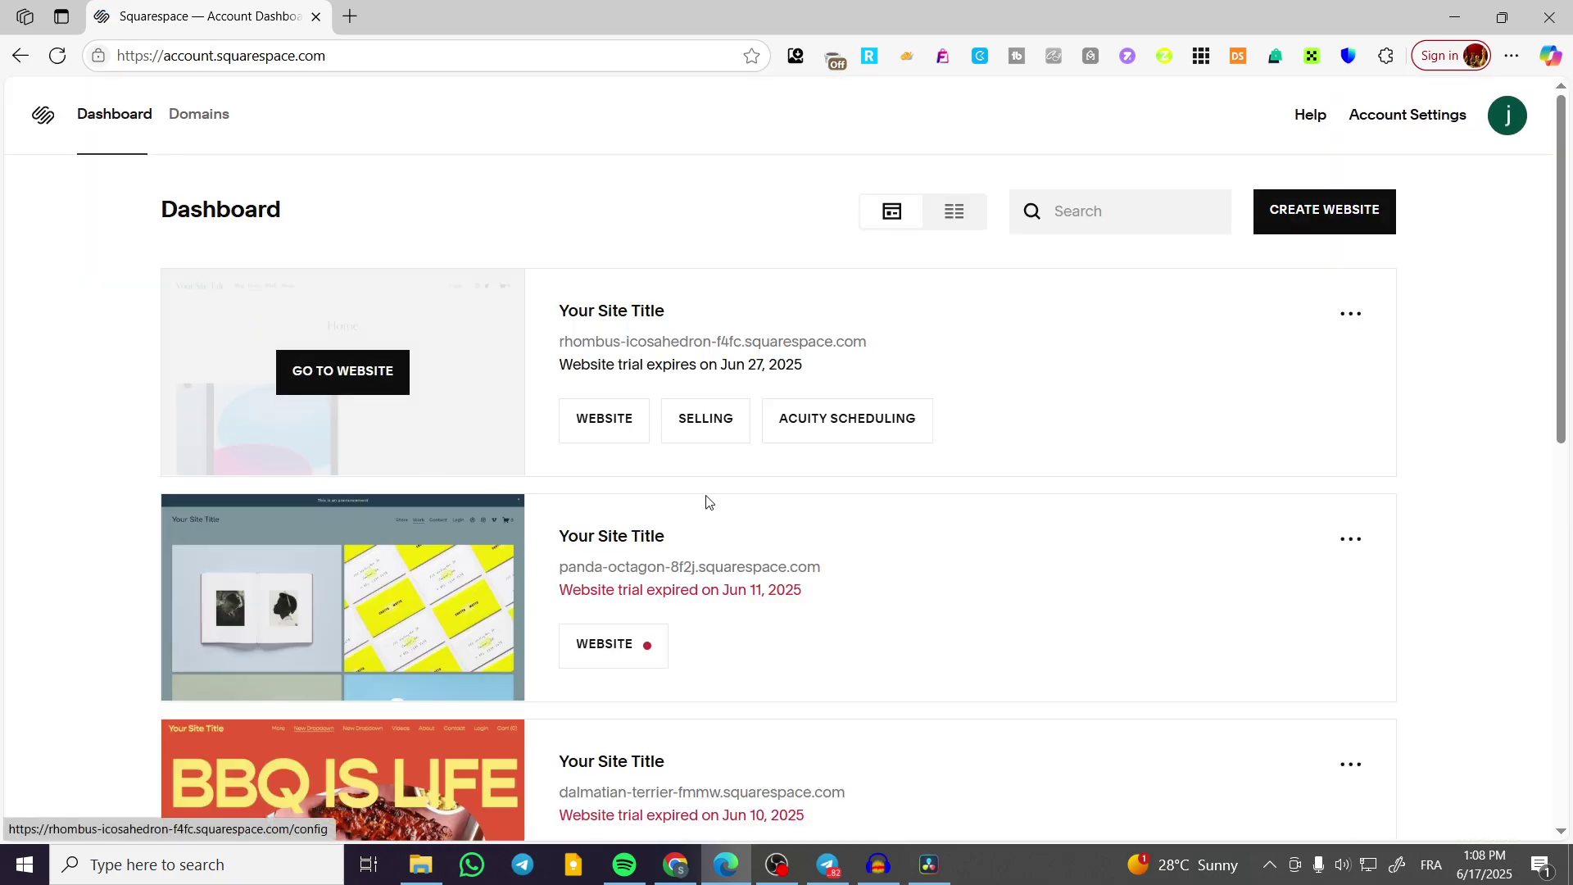
{"action": "mouse_move", "coordinate": [394, 387]}
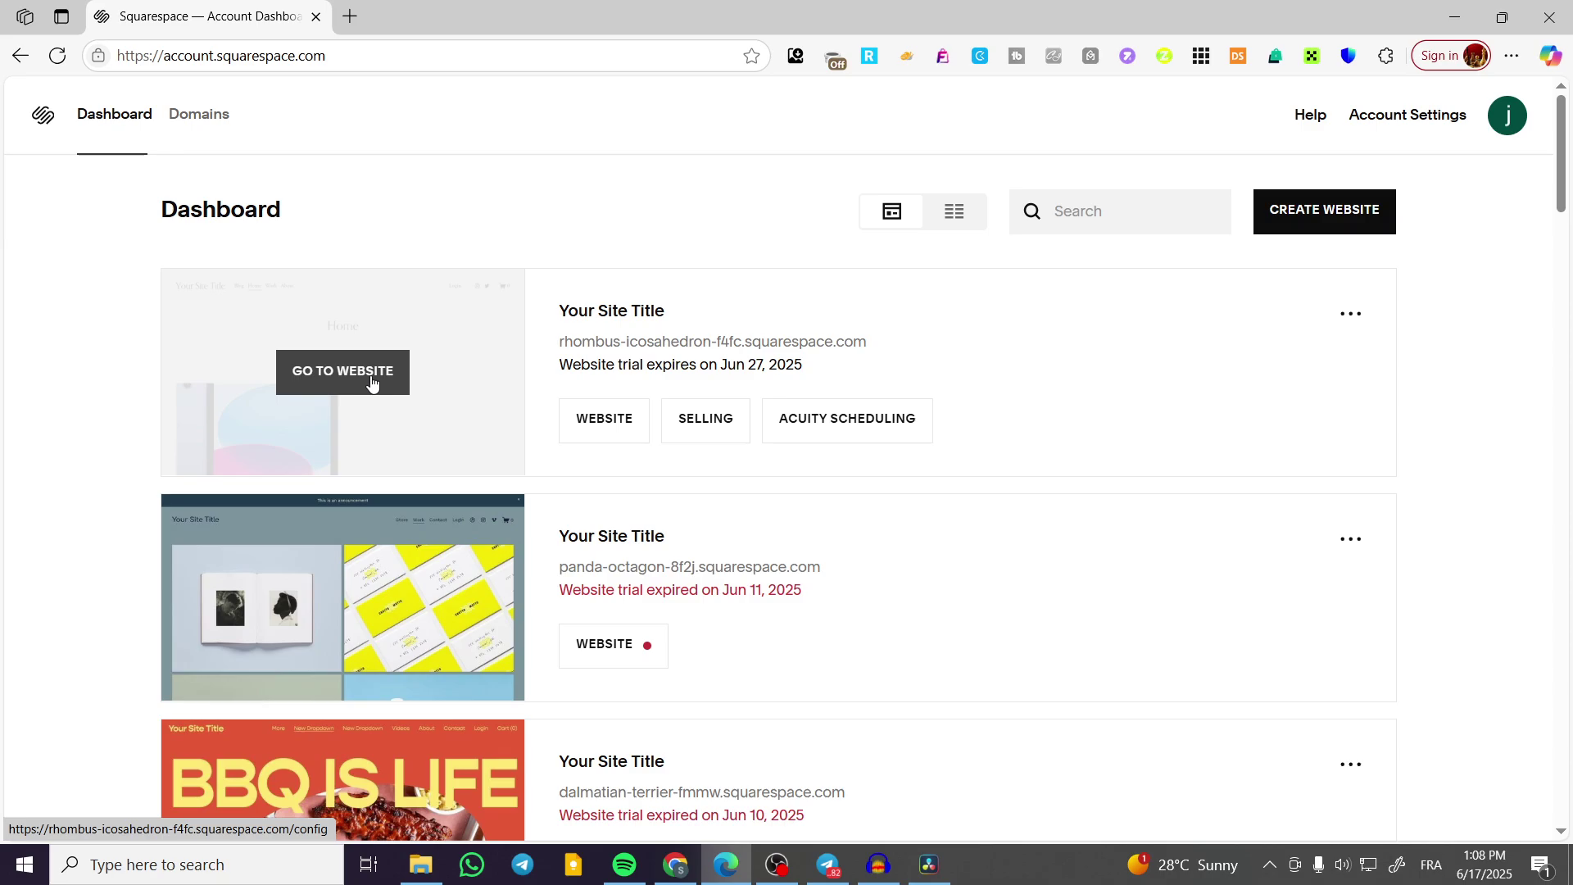
{"action": "left_click", "coordinate": [370, 378]}
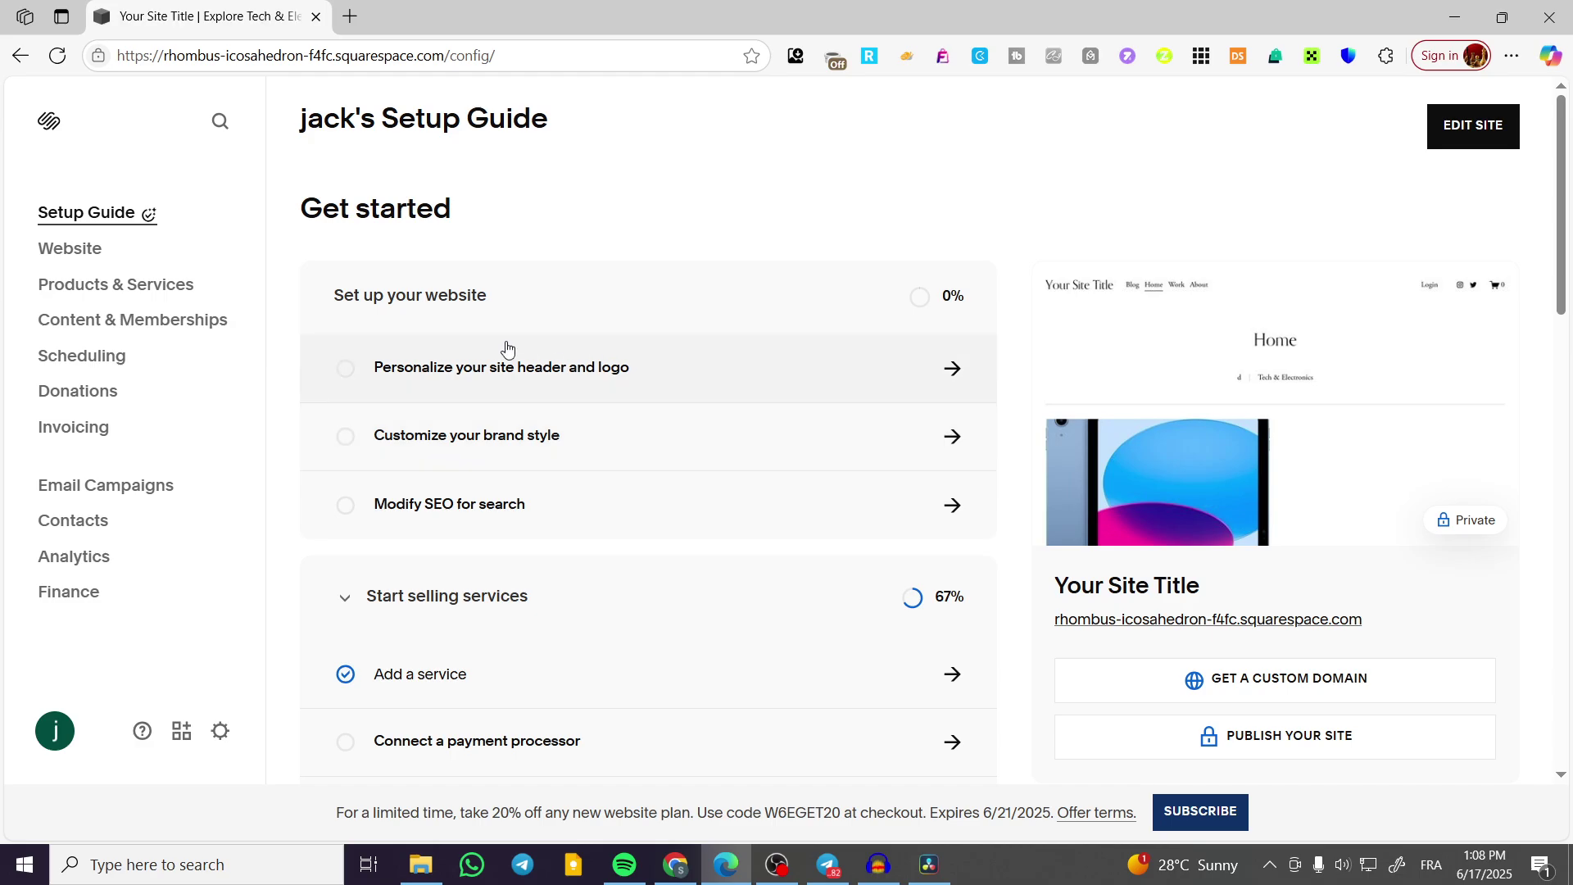
Step: Open the Blog page from the website's list of pages
{"action": "left_click", "coordinate": [67, 264]}
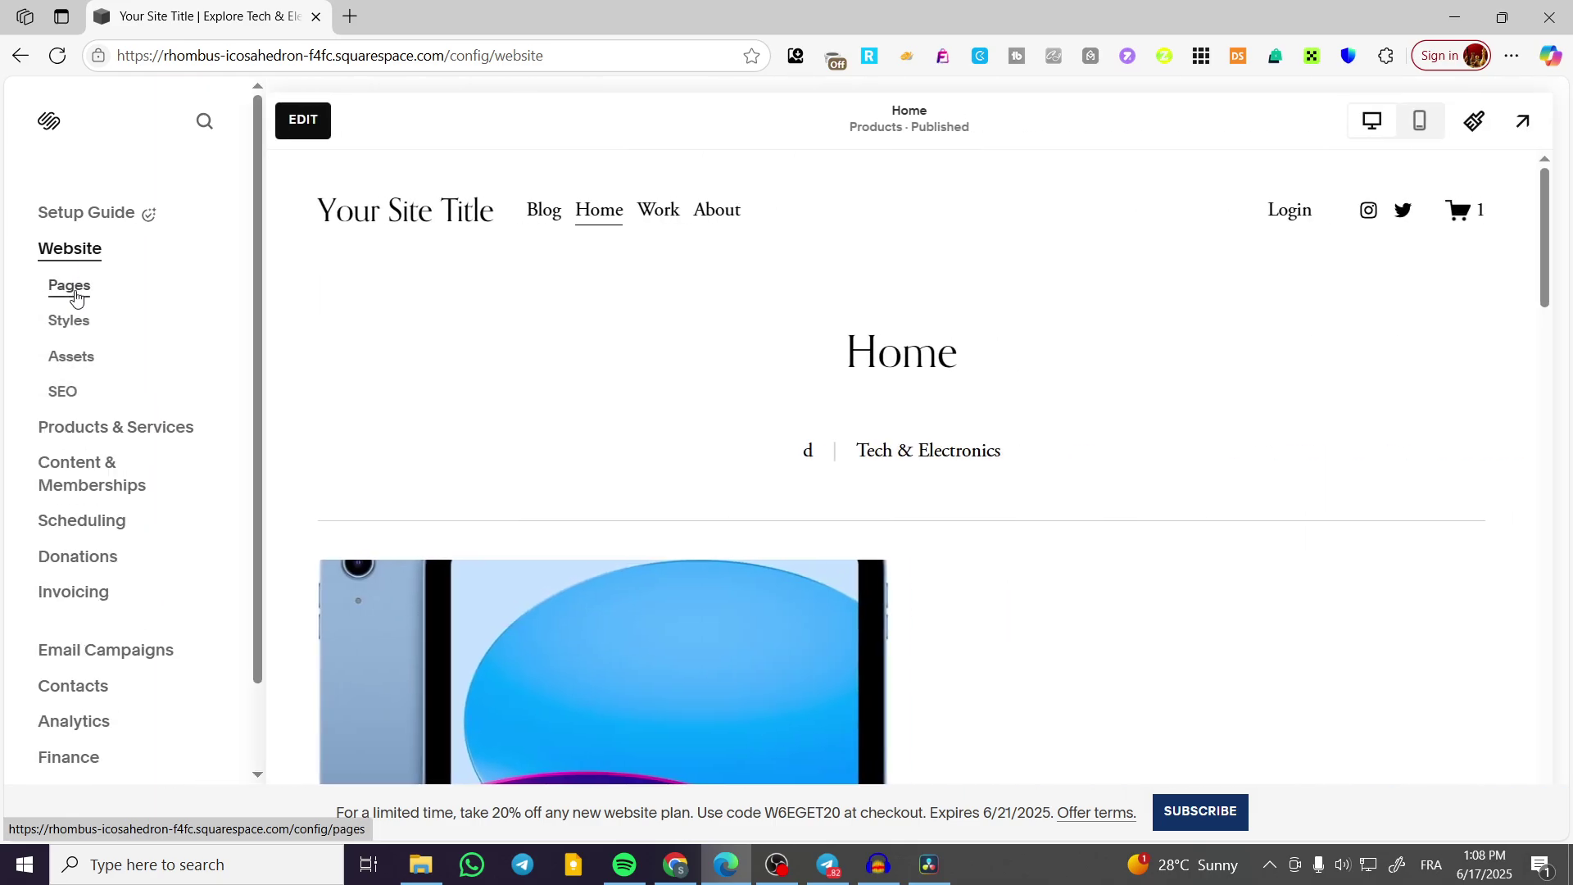
{"action": "left_click", "coordinate": [75, 298]}
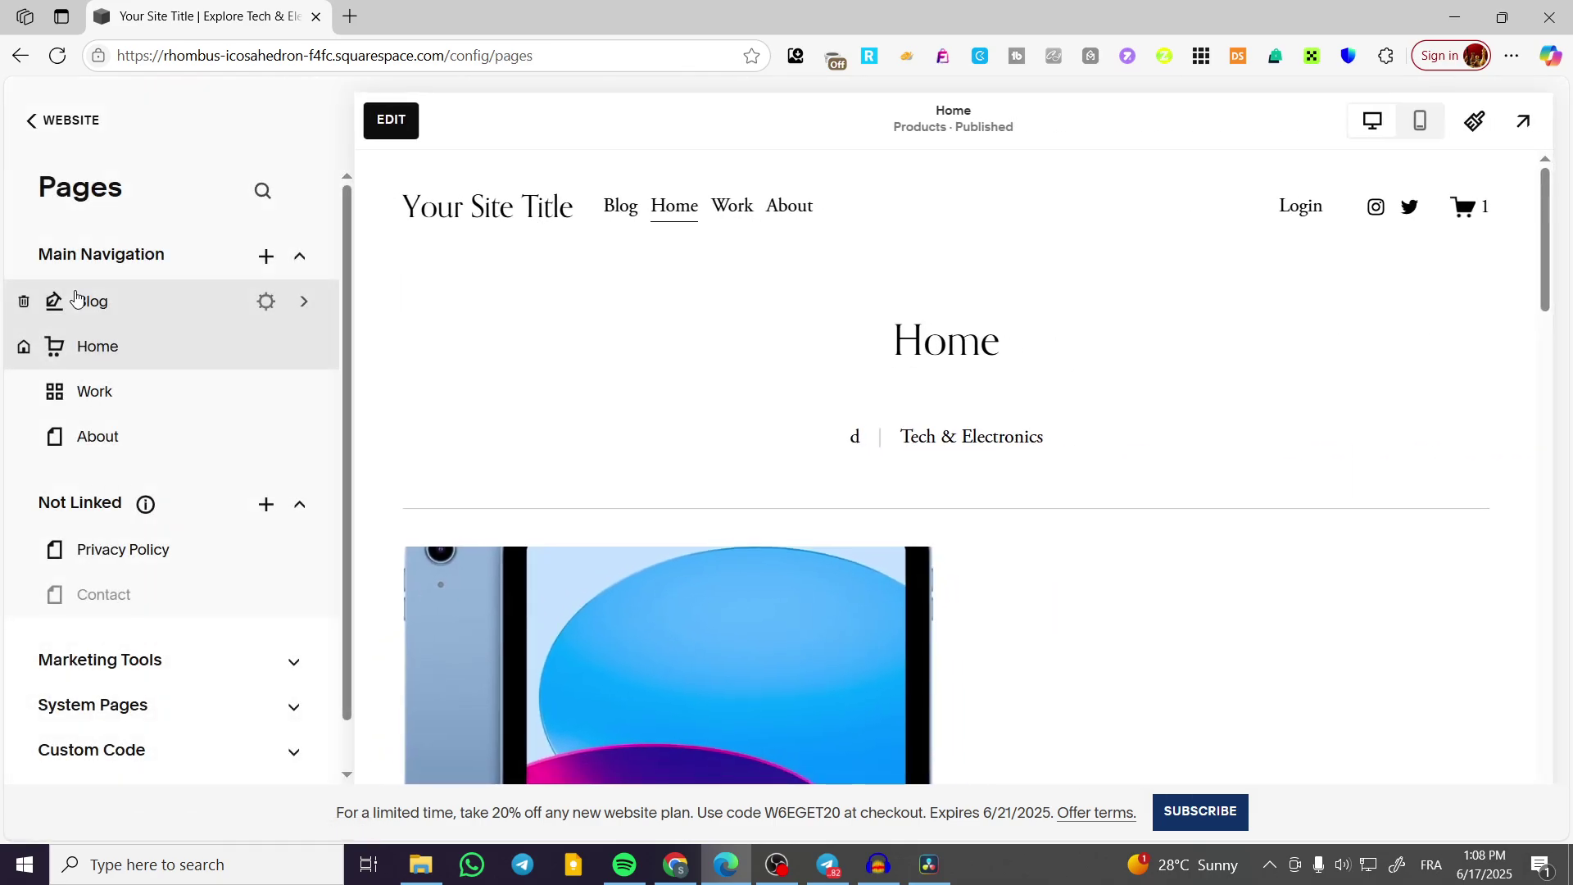
{"action": "left_click", "coordinate": [97, 304]}
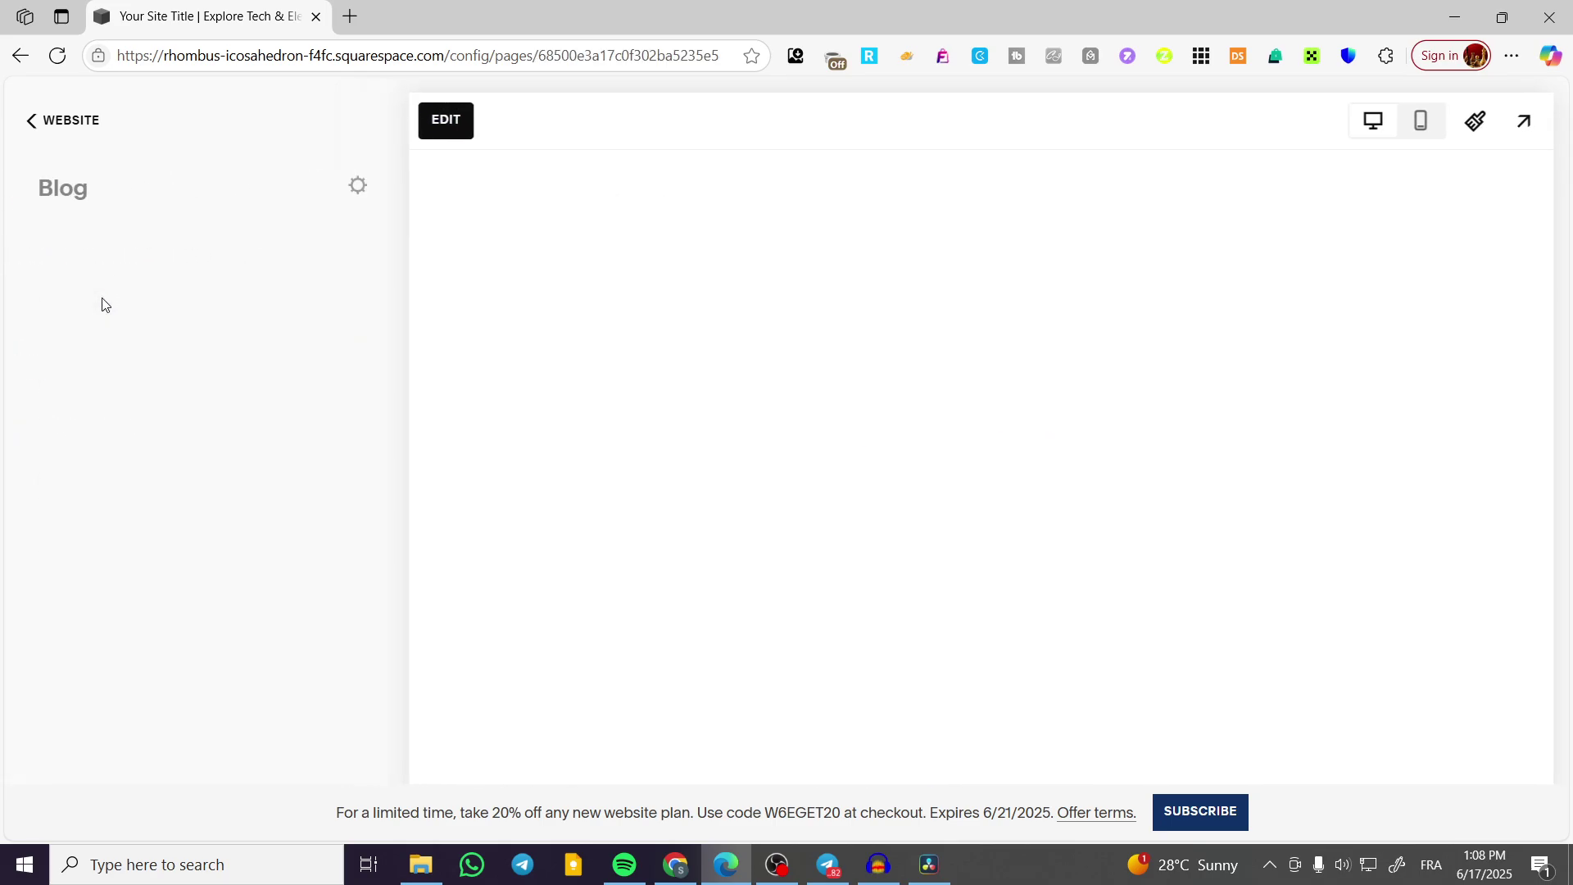
{"action": "left_click", "coordinate": [72, 123]}
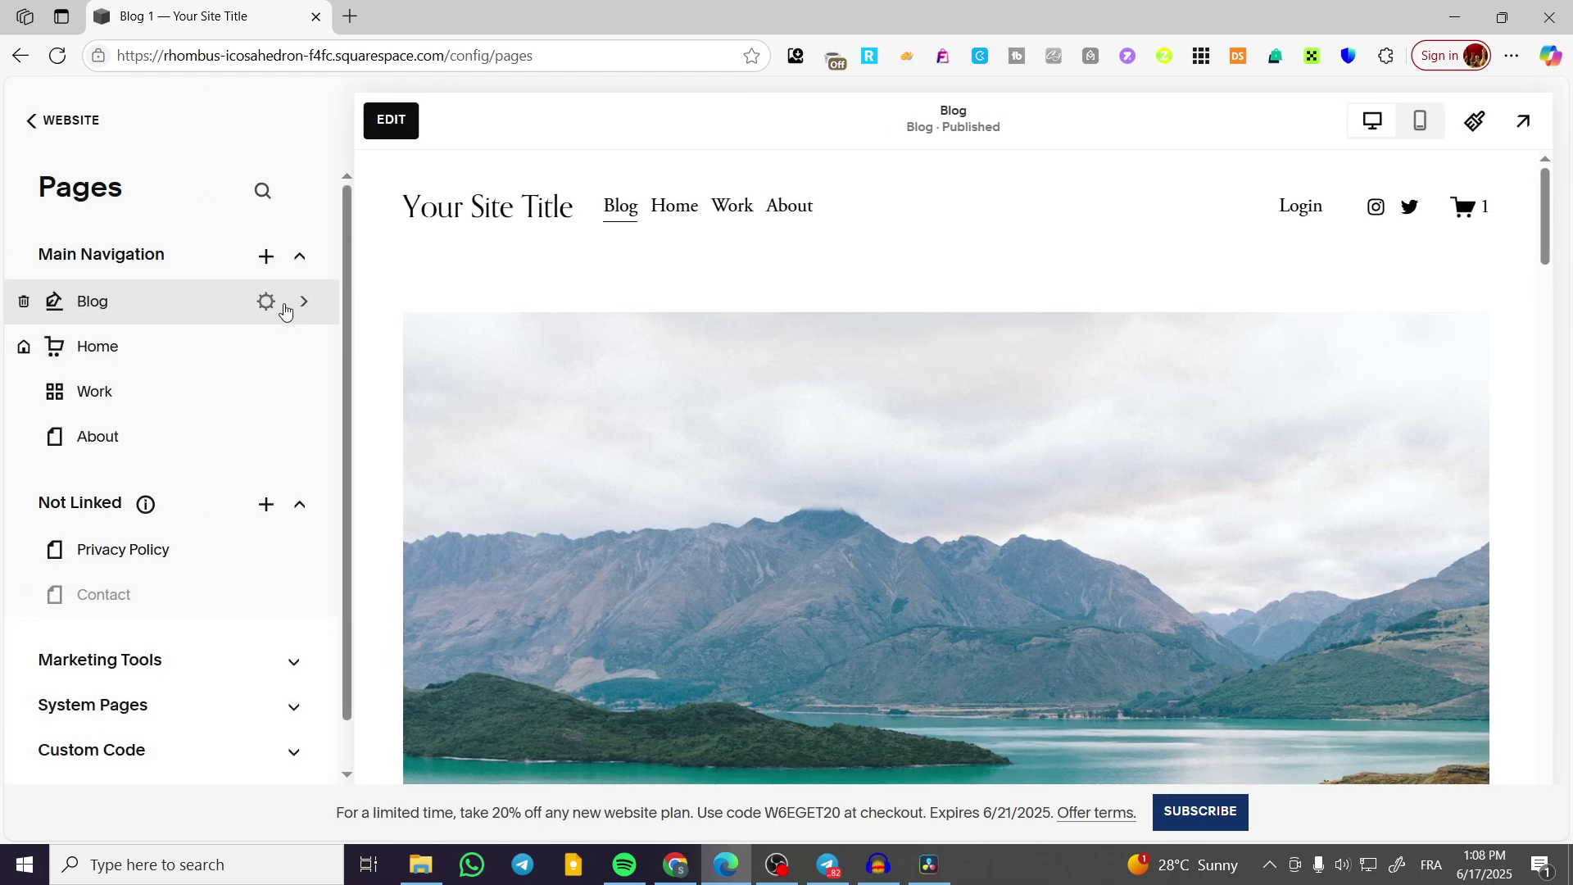
{"action": "left_click", "coordinate": [194, 305]}
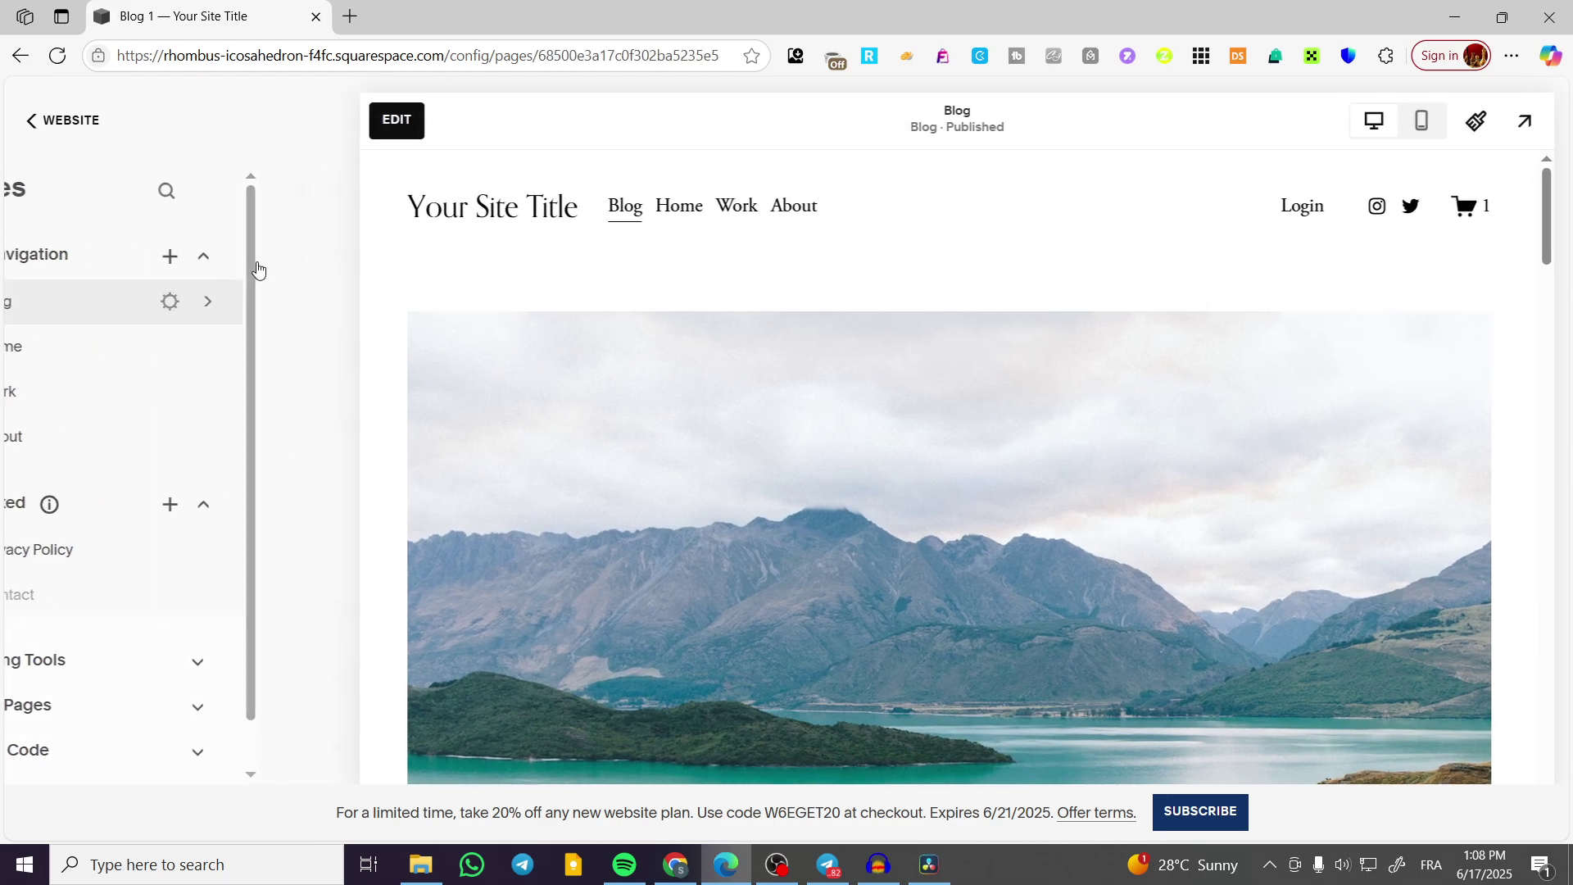
Step: Examine the Blog page's General, Feeds and Advanced settings for a comments option, and close the settings
{"action": "left_click", "coordinate": [349, 186]}
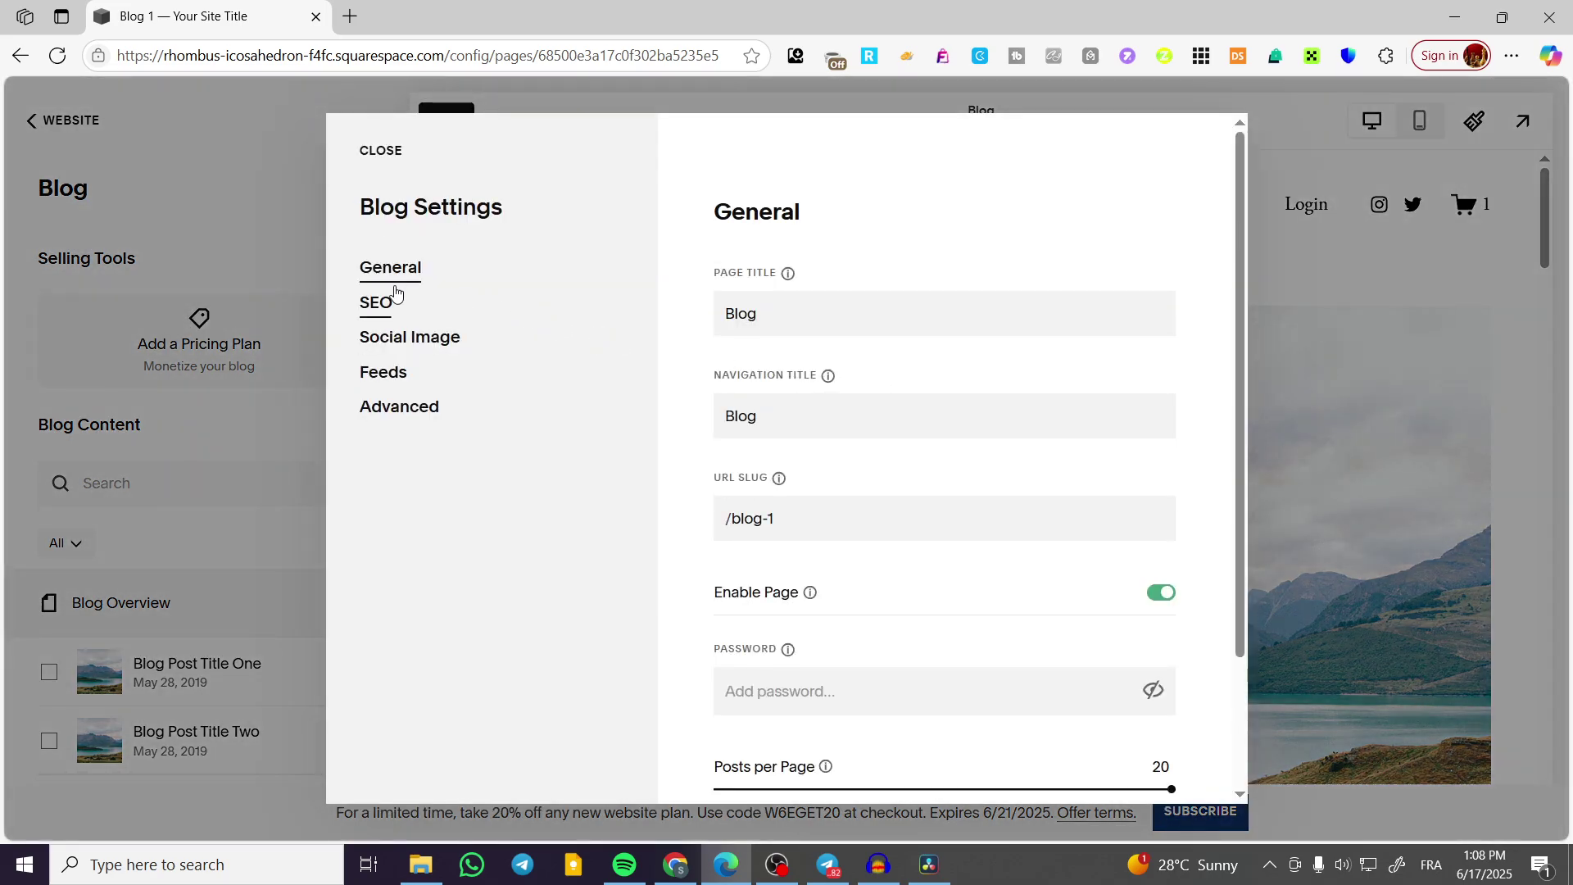
{"action": "scroll", "coordinate": [903, 262], "scroll_direction": "down", "scroll_amount": 1}
{"action": "scroll", "coordinate": [903, 260], "scroll_direction": "down", "scroll_amount": 1}
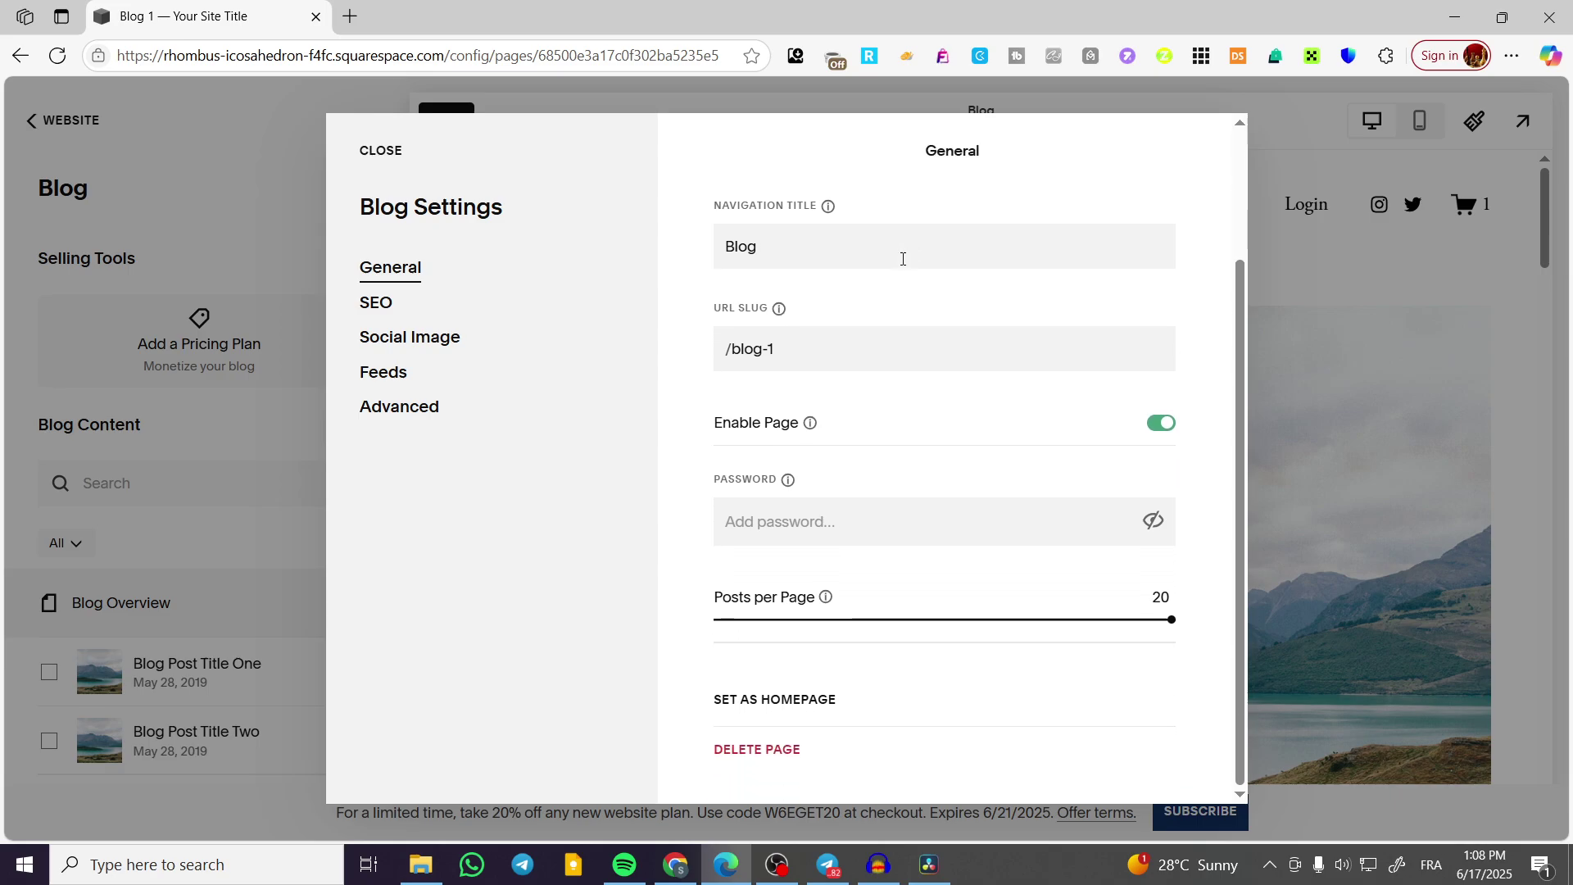
{"action": "left_click", "coordinate": [398, 383]}
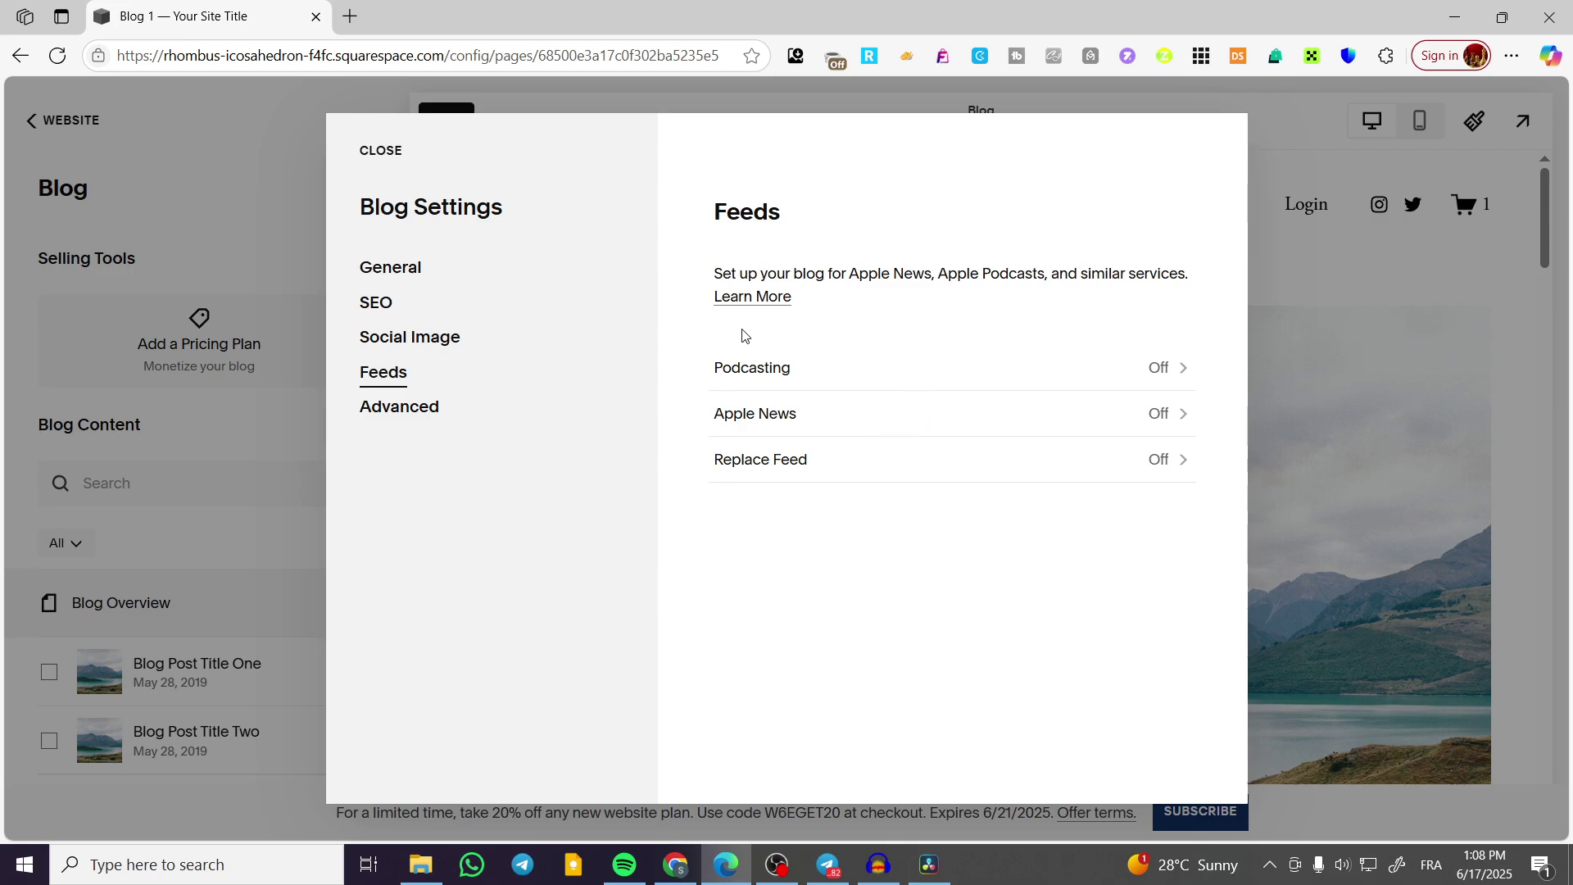
{"action": "left_click", "coordinate": [377, 415]}
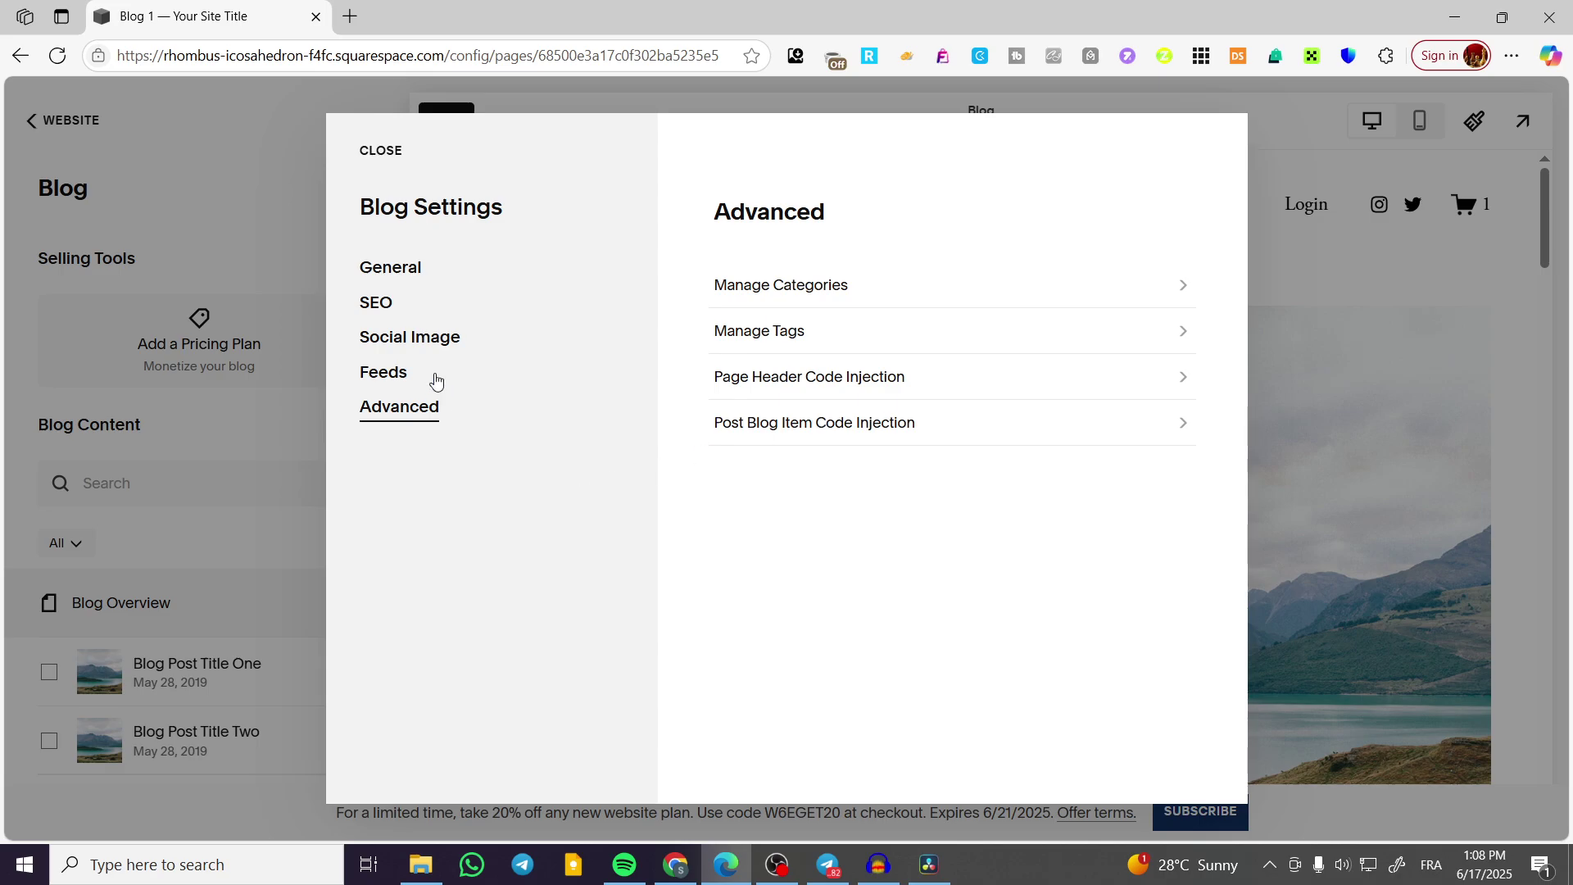
{"action": "left_click", "coordinate": [392, 279]}
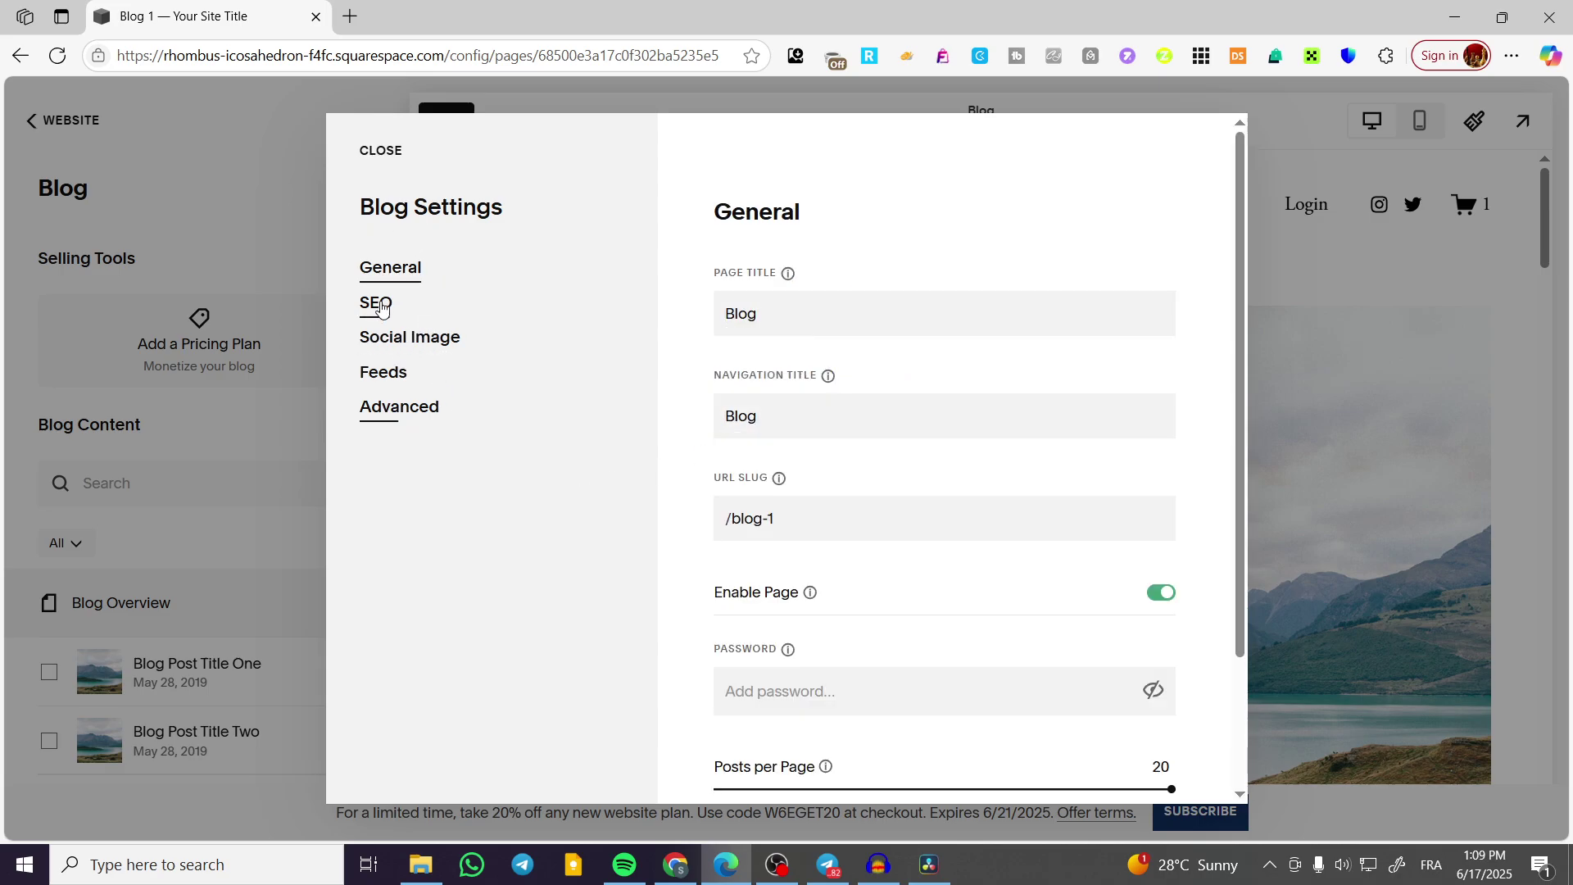
{"action": "scroll", "coordinate": [893, 528], "scroll_direction": "down", "scroll_amount": 2}
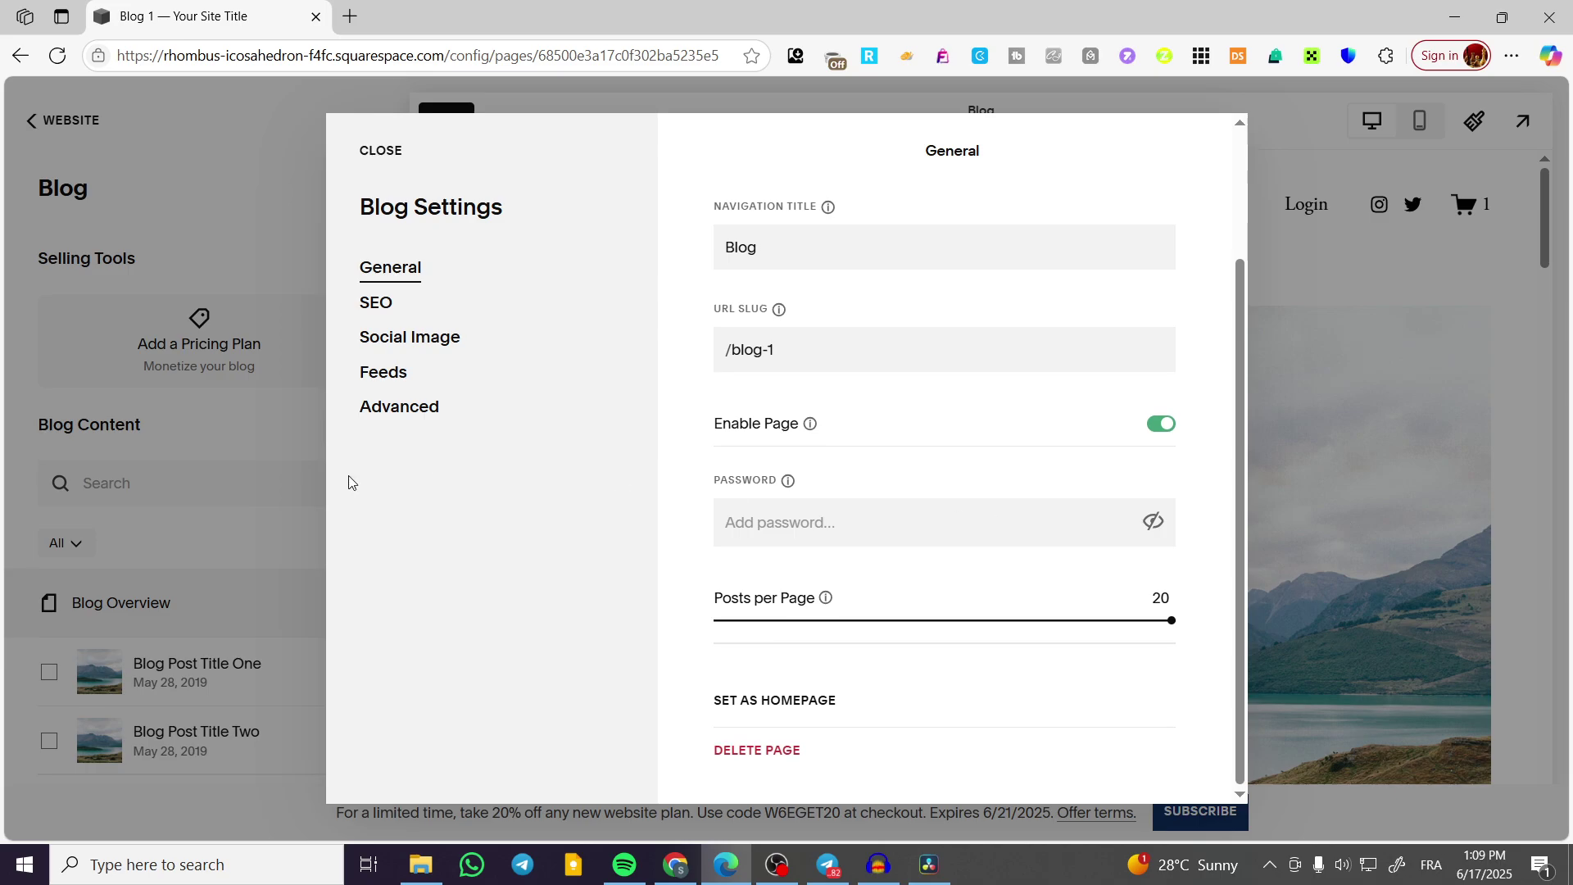
{"action": "left_click", "coordinate": [1414, 258]}
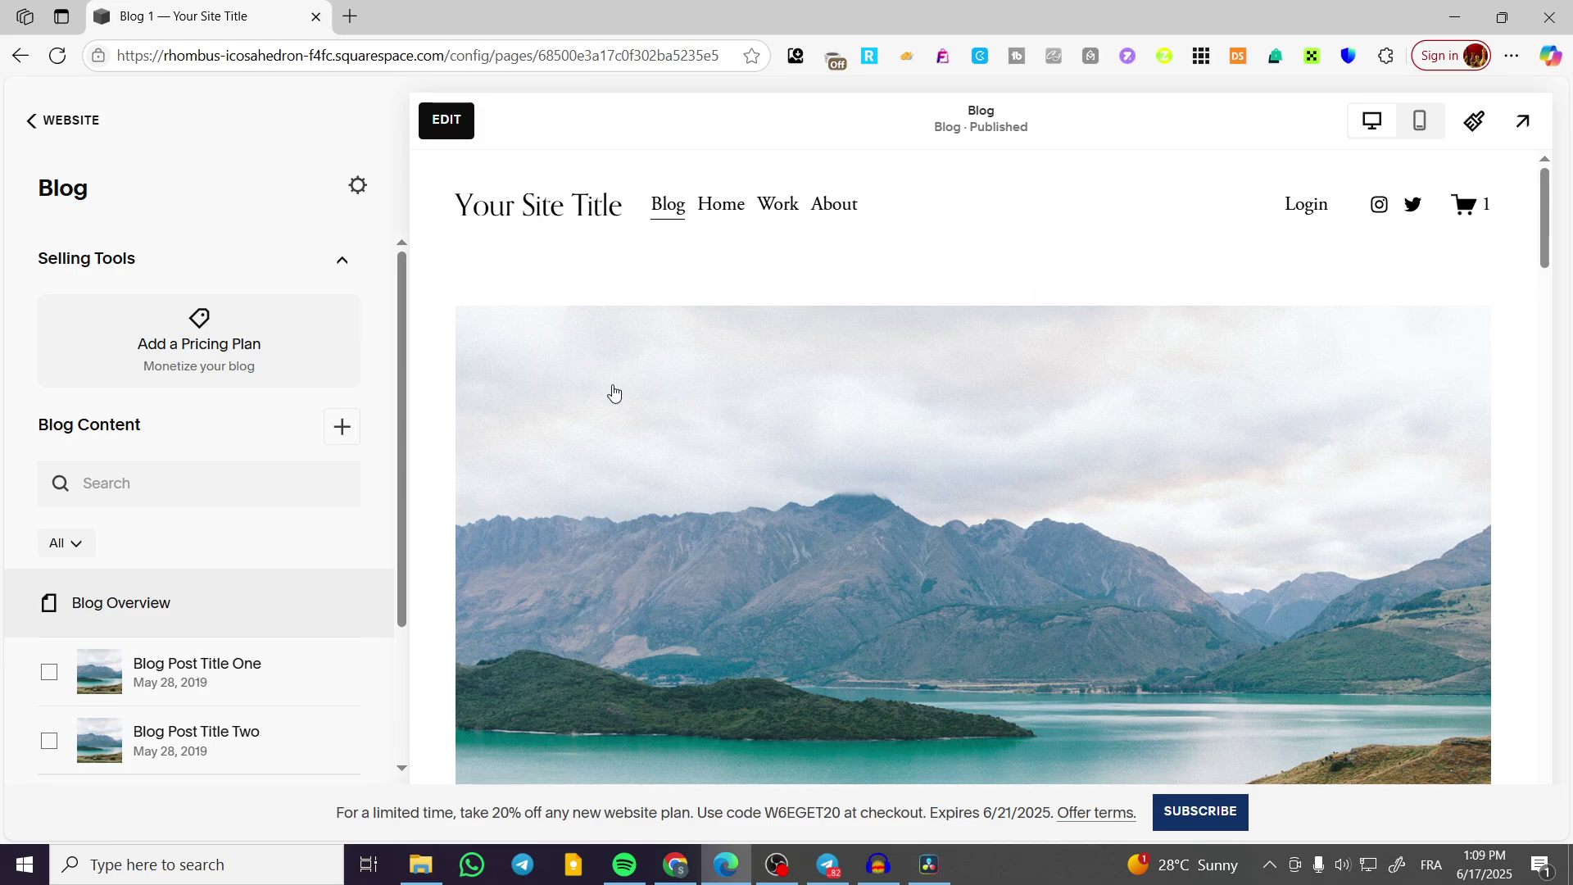
Step: Open the Blog page for editing, check its General settings there, and exit the editor
{"action": "left_click", "coordinate": [447, 121]}
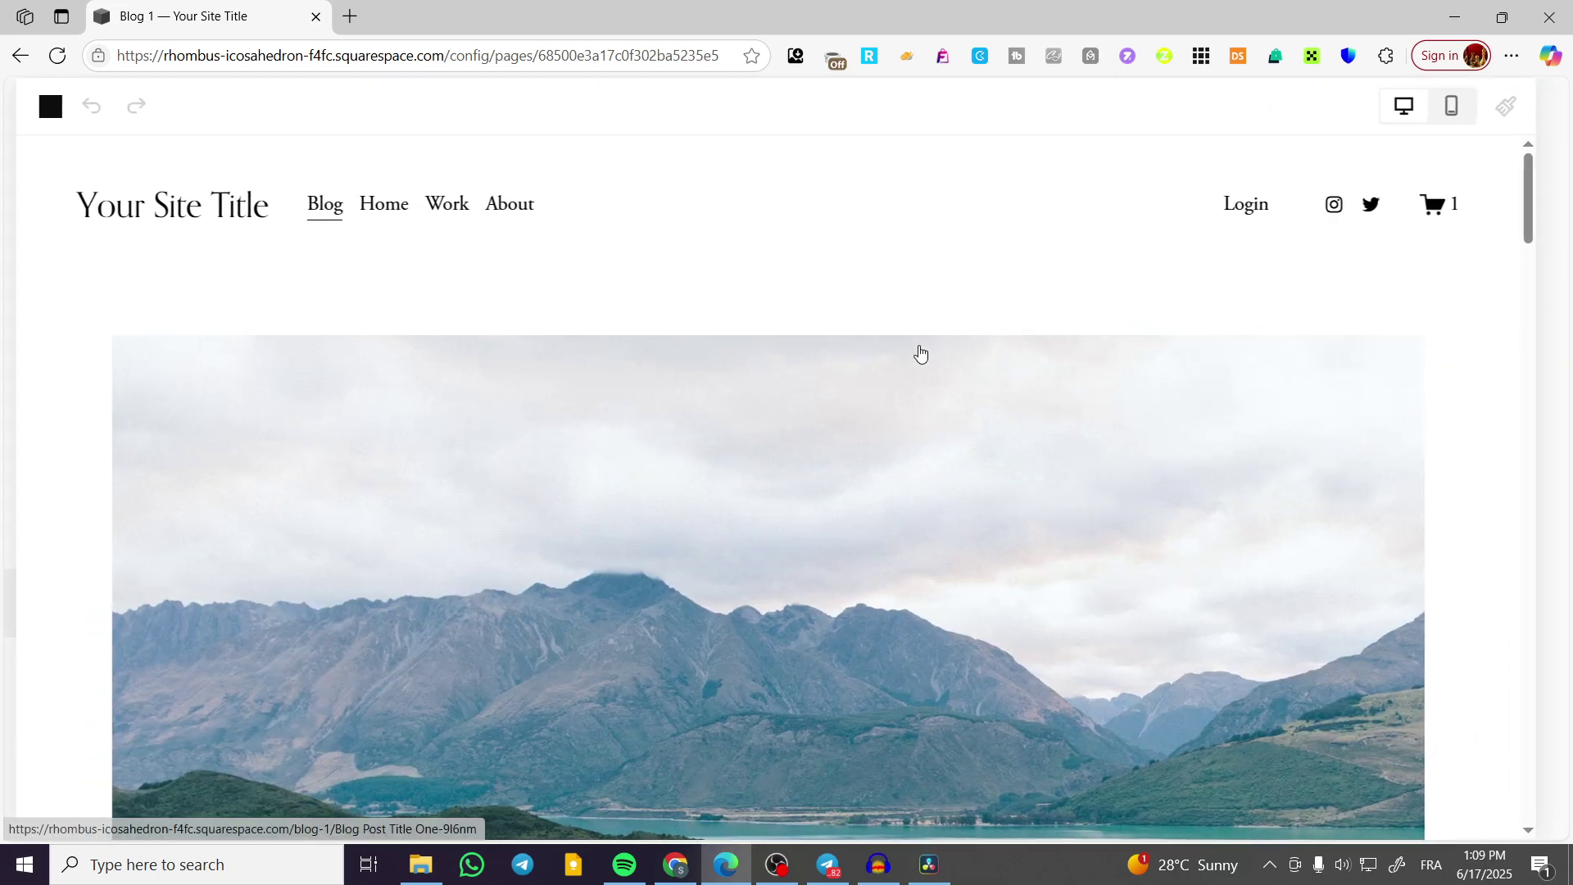
{"action": "left_click", "coordinate": [794, 97]}
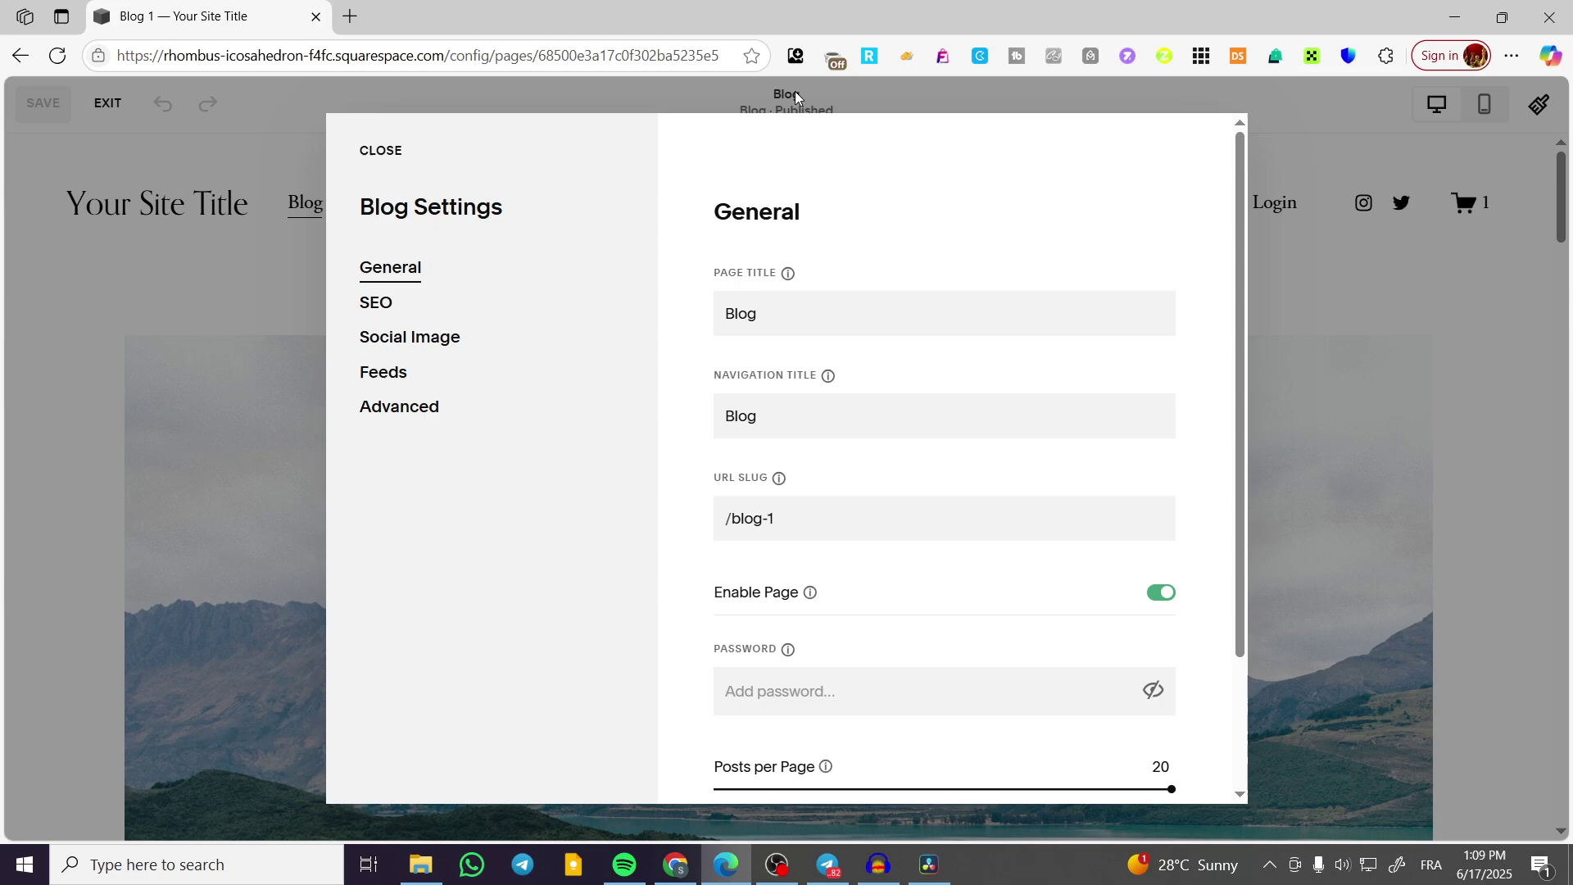
{"action": "scroll", "coordinate": [696, 488], "scroll_direction": "down", "scroll_amount": 3}
{"action": "left_click", "coordinate": [279, 506]}
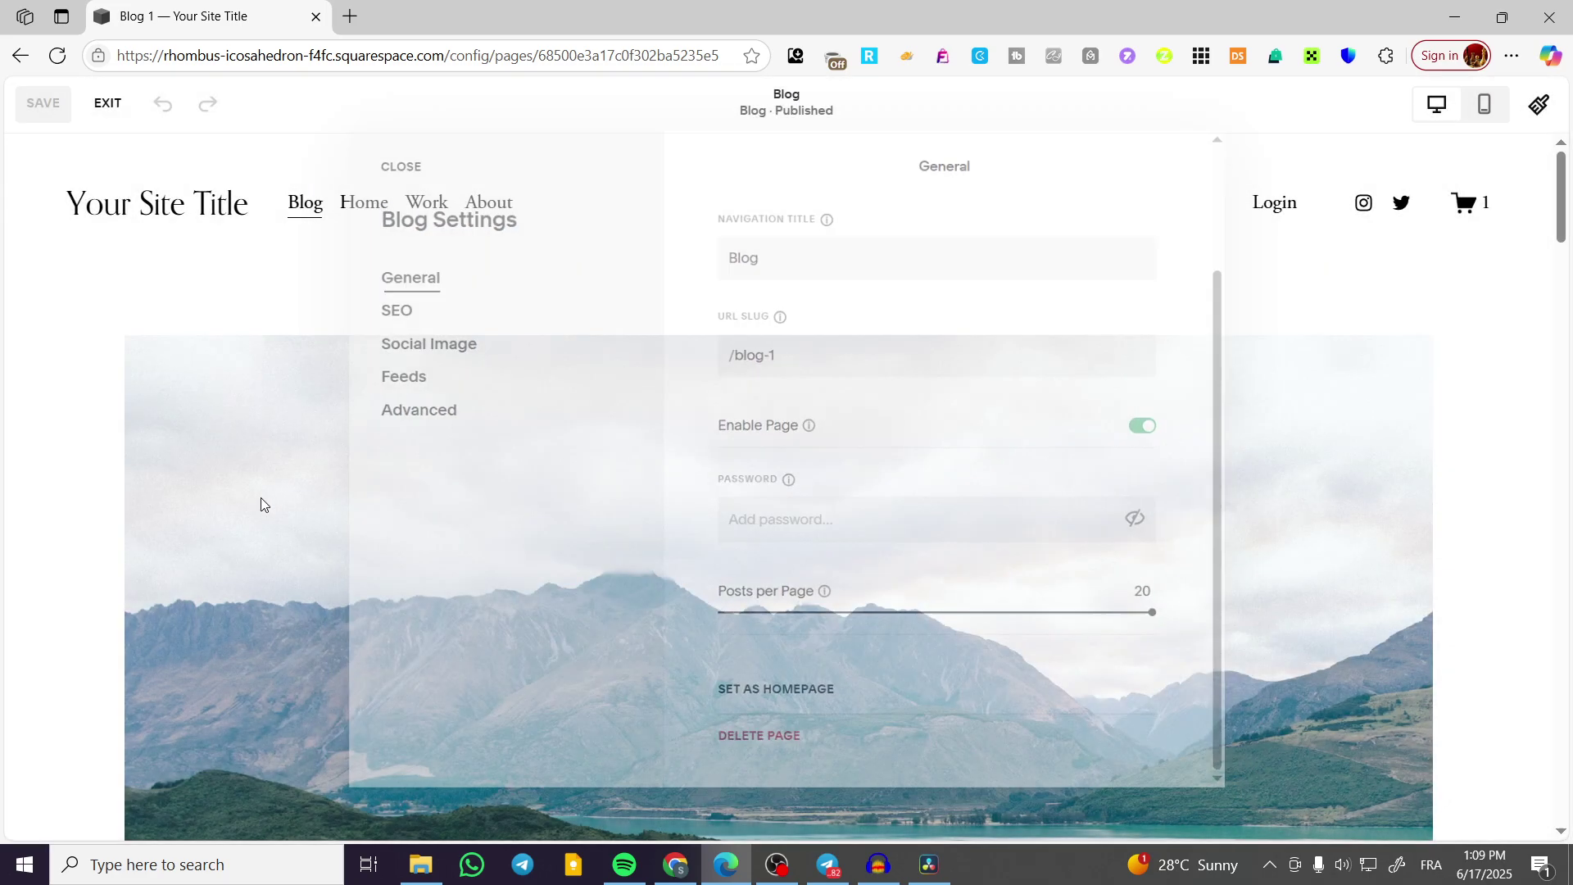
{"action": "left_click", "coordinate": [105, 104]}
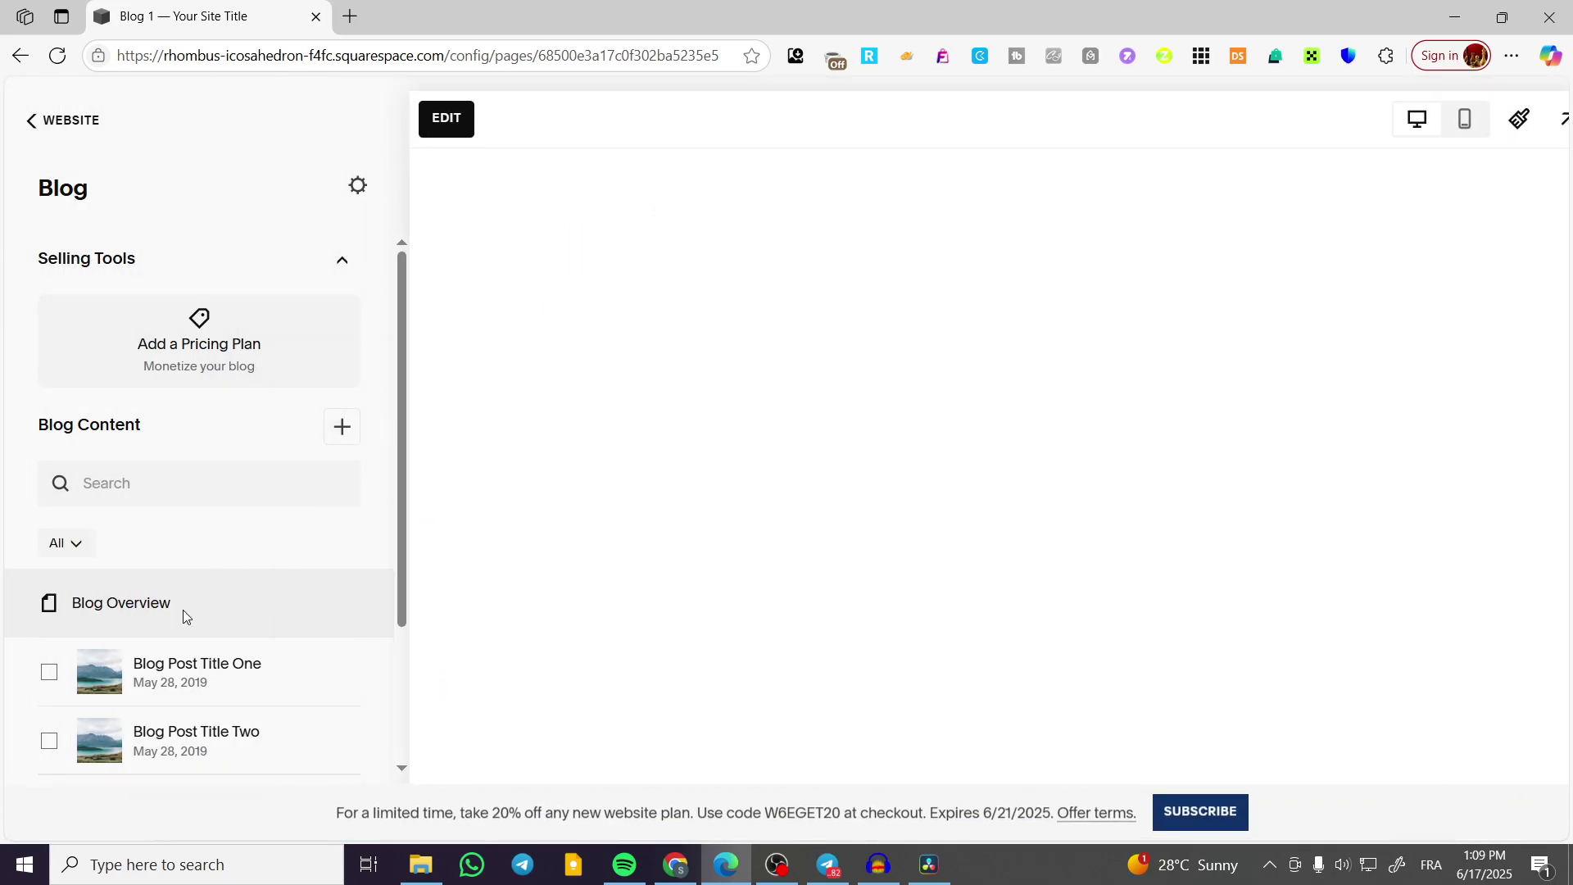
Step: Open the settings of Blog Post Title One and review all of its Content settings
{"action": "scroll", "coordinate": [286, 635], "scroll_direction": "down", "scroll_amount": 1}
{"action": "left_click", "coordinate": [347, 480]}
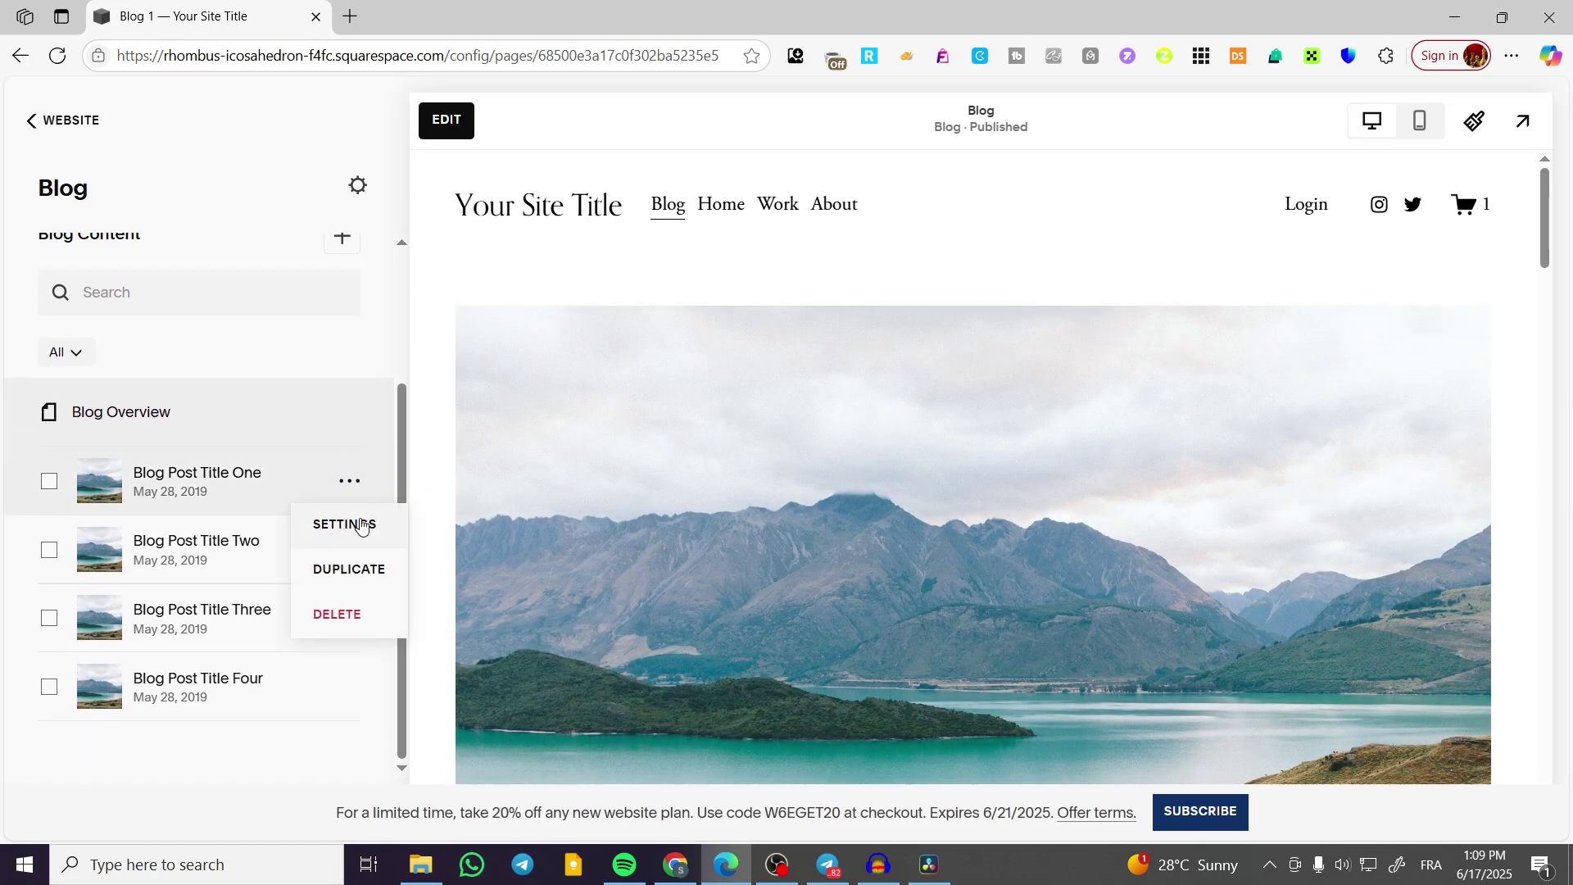
{"action": "left_click", "coordinate": [361, 519]}
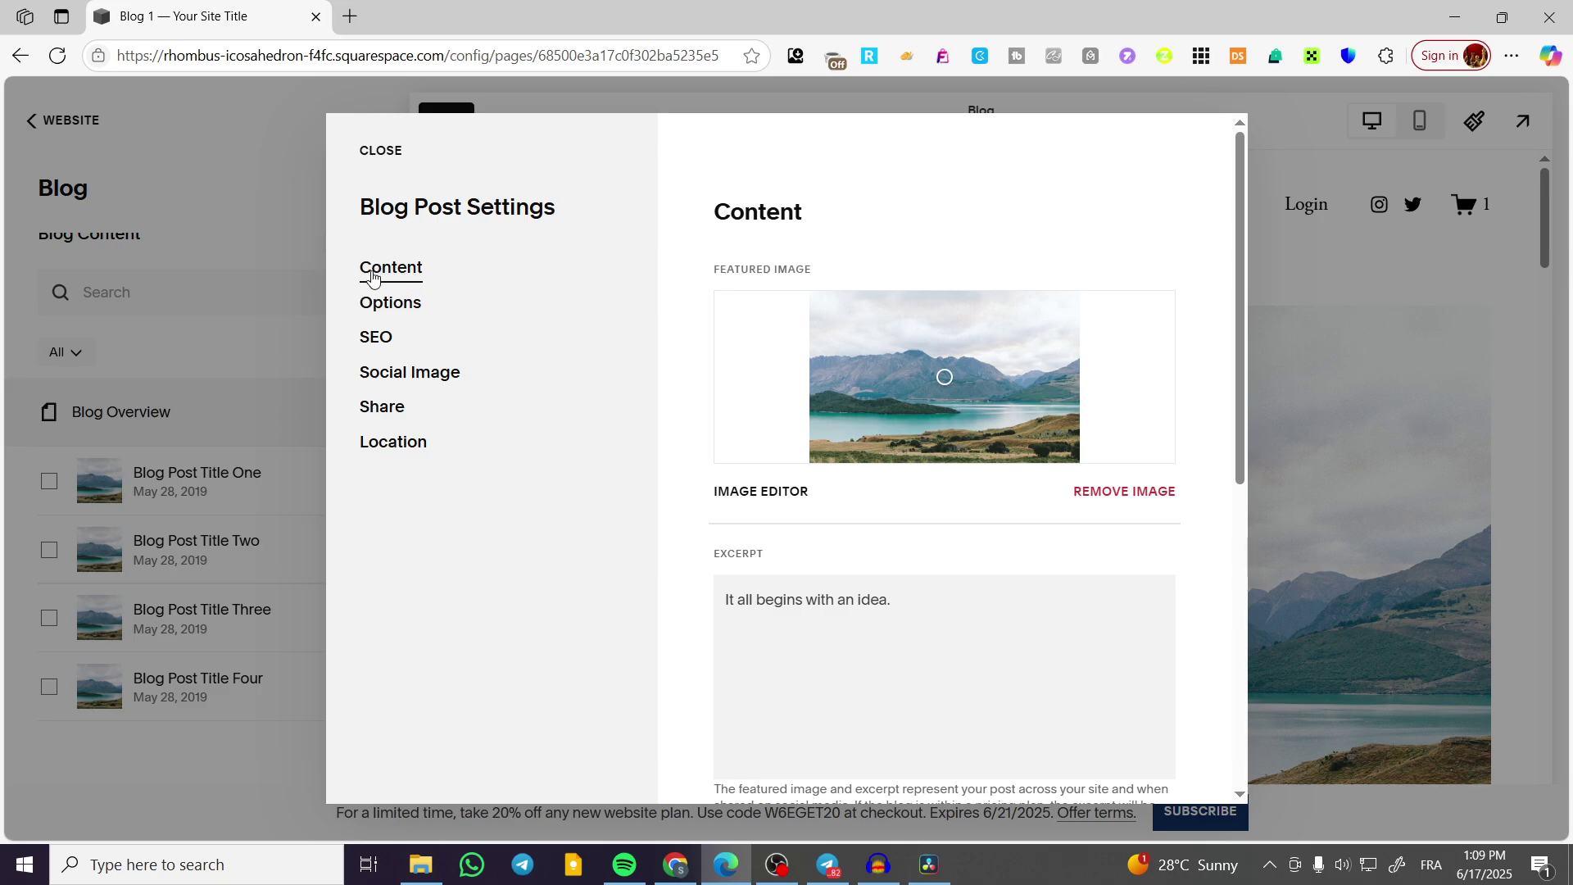
{"action": "scroll", "coordinate": [1163, 389], "scroll_direction": "down", "scroll_amount": 4}
{"action": "scroll", "coordinate": [1164, 389], "scroll_direction": "down", "scroll_amount": 2}
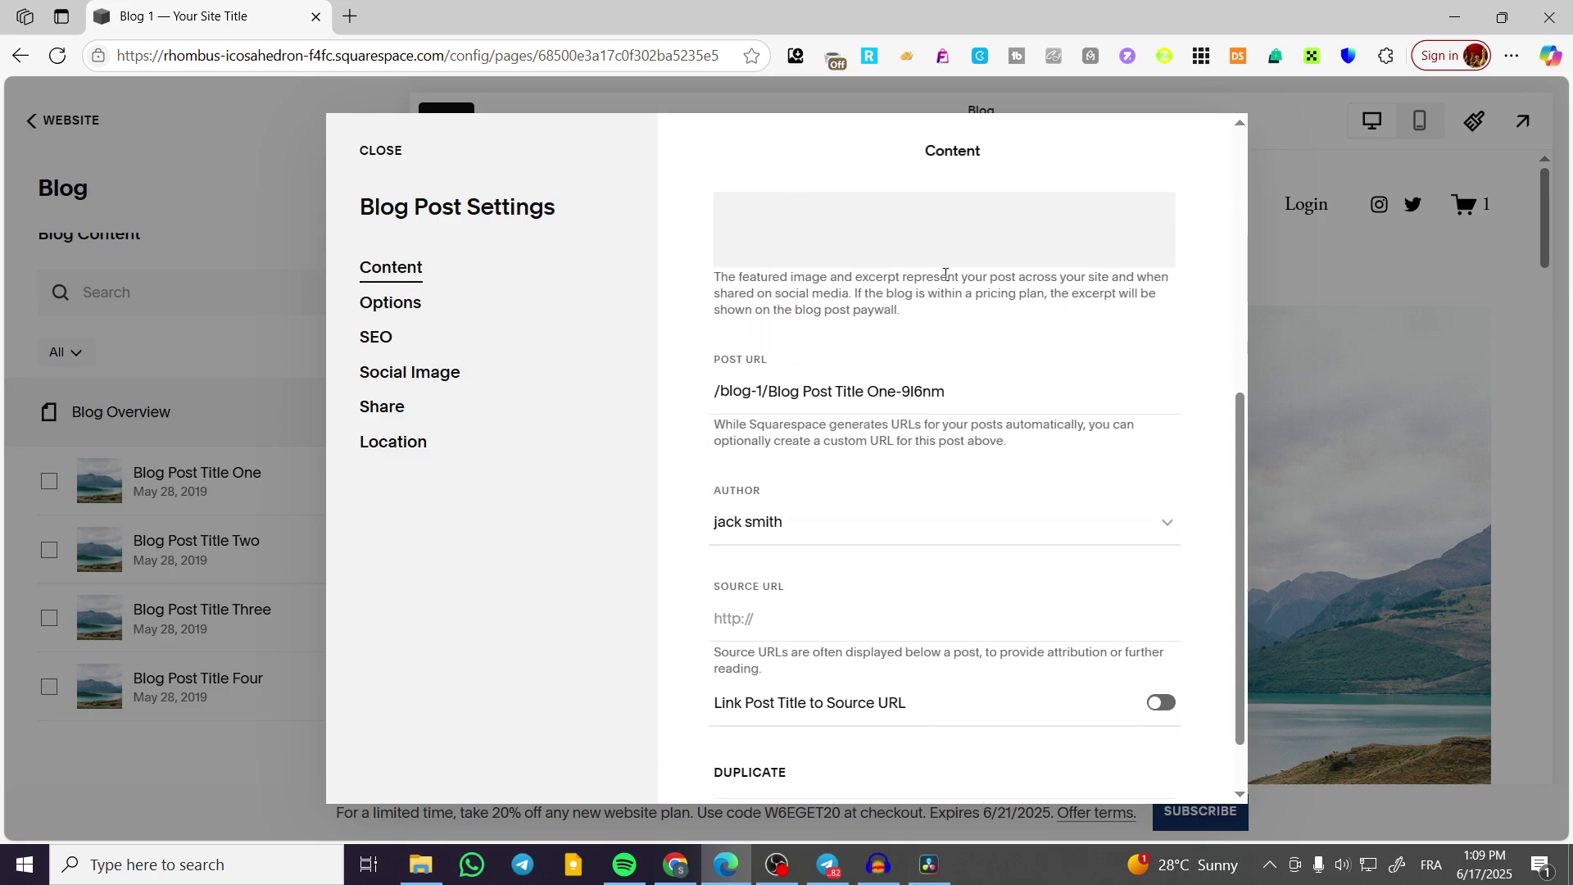
{"action": "scroll", "coordinate": [946, 282], "scroll_direction": "down", "scroll_amount": 1}
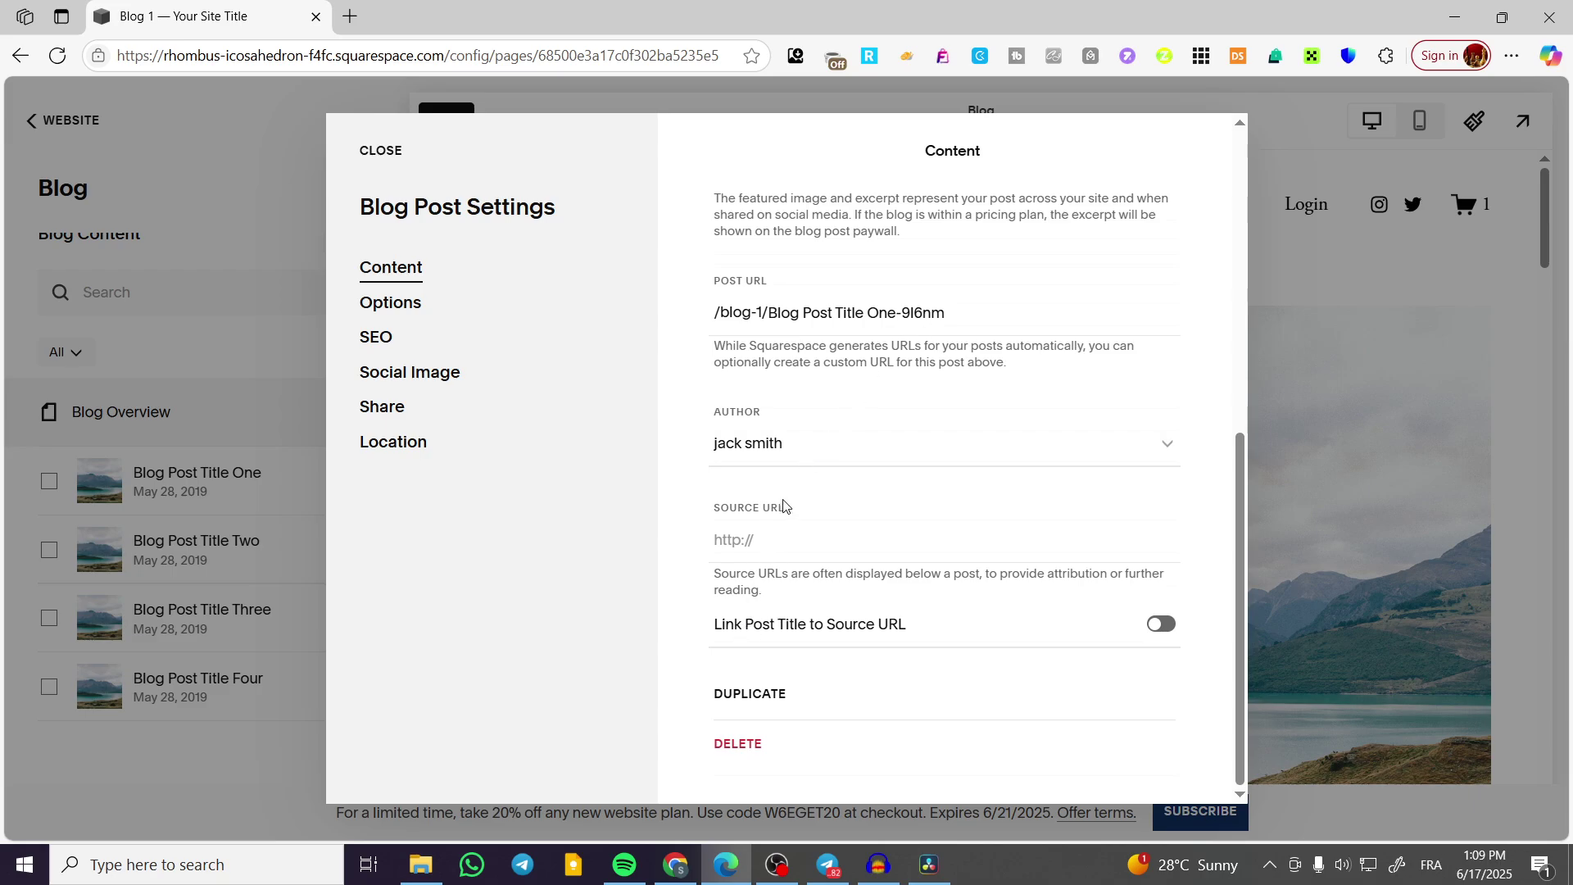
Step: Enable comments in the blog post's Options and review the choices offered under Disable Comments
{"action": "left_click", "coordinate": [412, 300]}
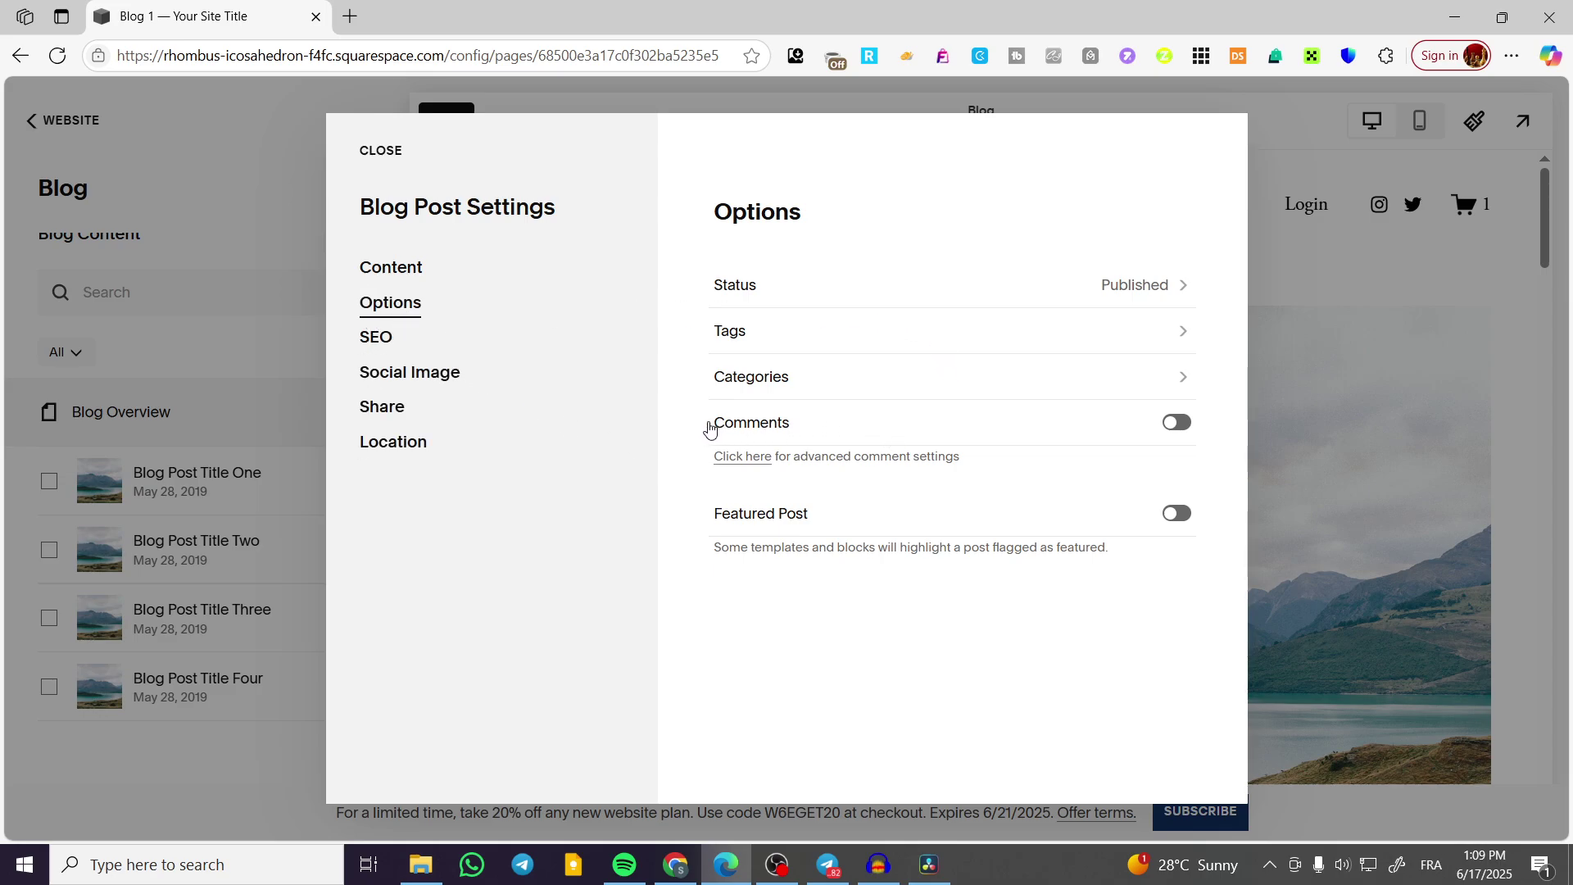
{"action": "left_click", "coordinate": [1175, 425]}
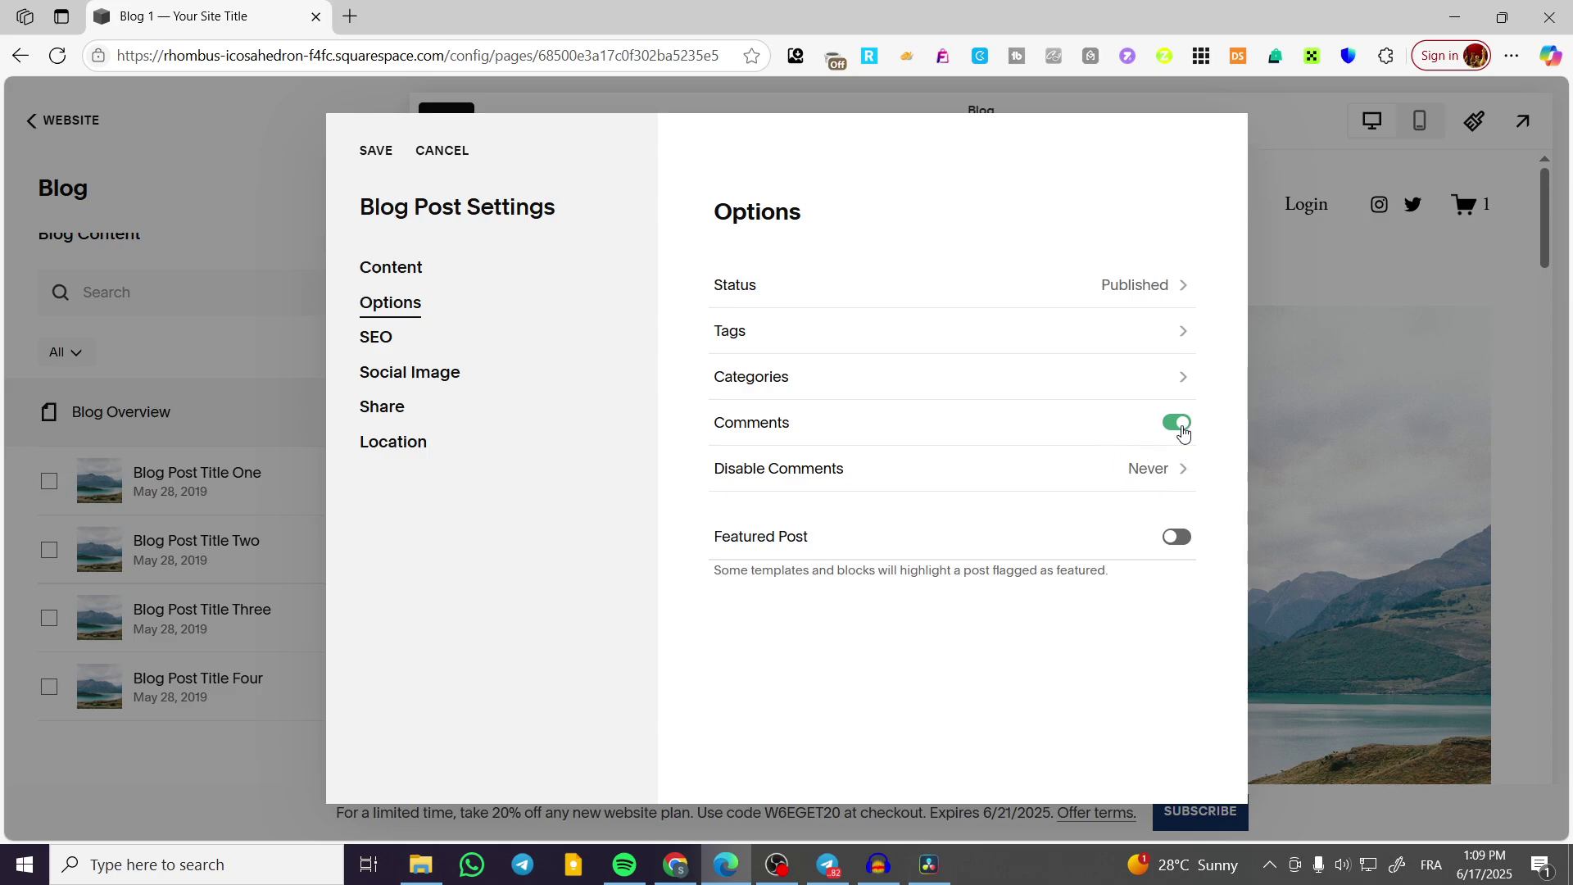
{"action": "left_click", "coordinate": [769, 482]}
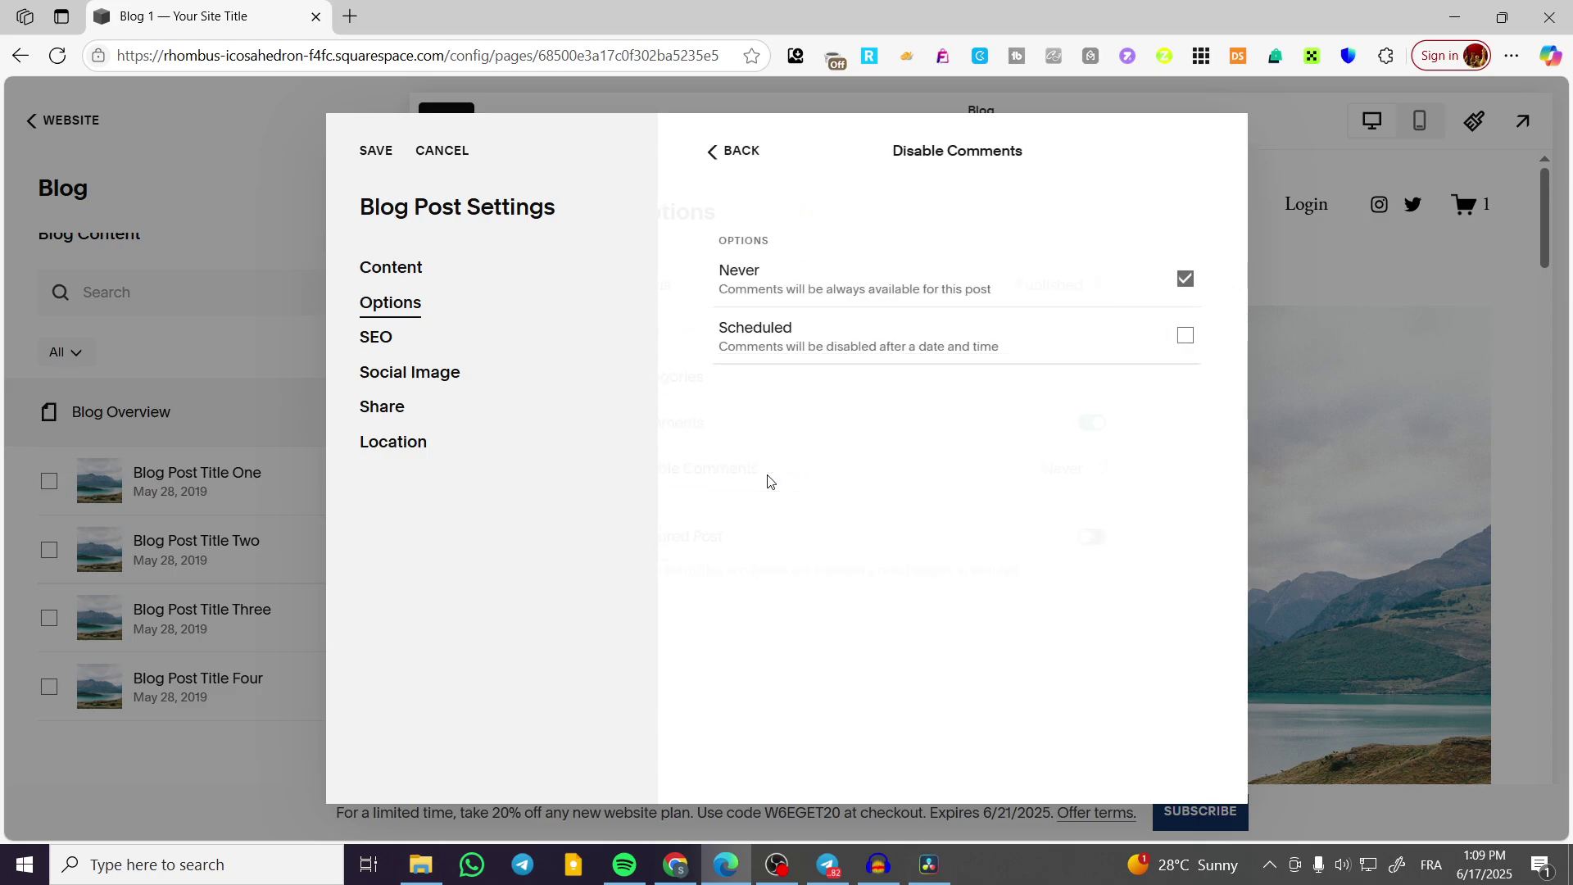
{"action": "left_click", "coordinate": [717, 151]}
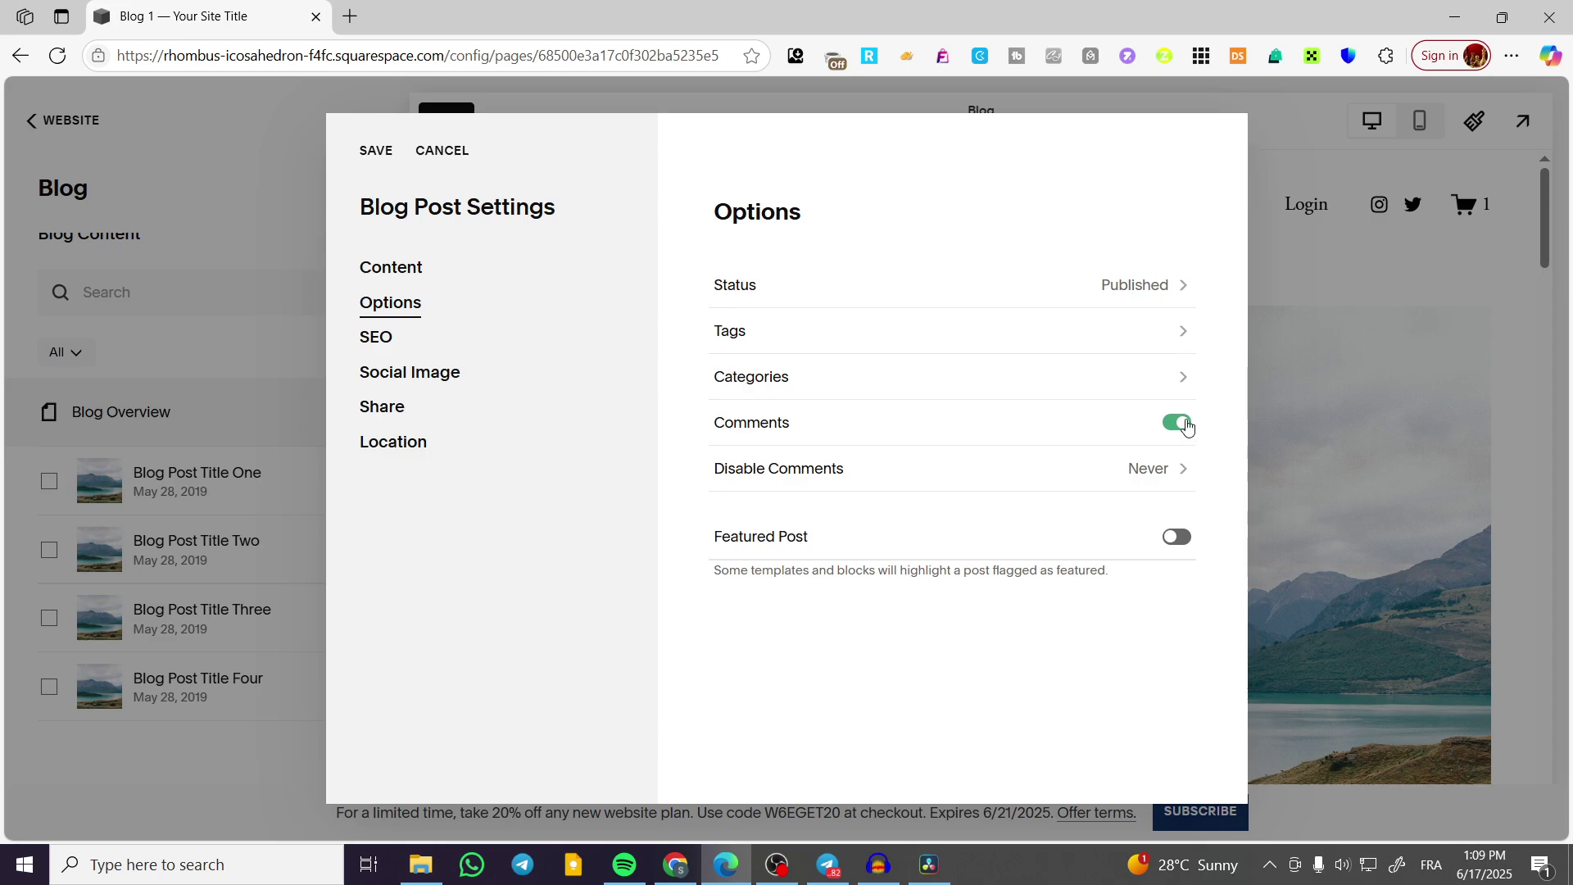
Step: Turn comments off for the blog post and go to the advanced comment settings, discarding unsaved changes
{"action": "left_click", "coordinate": [1185, 425]}
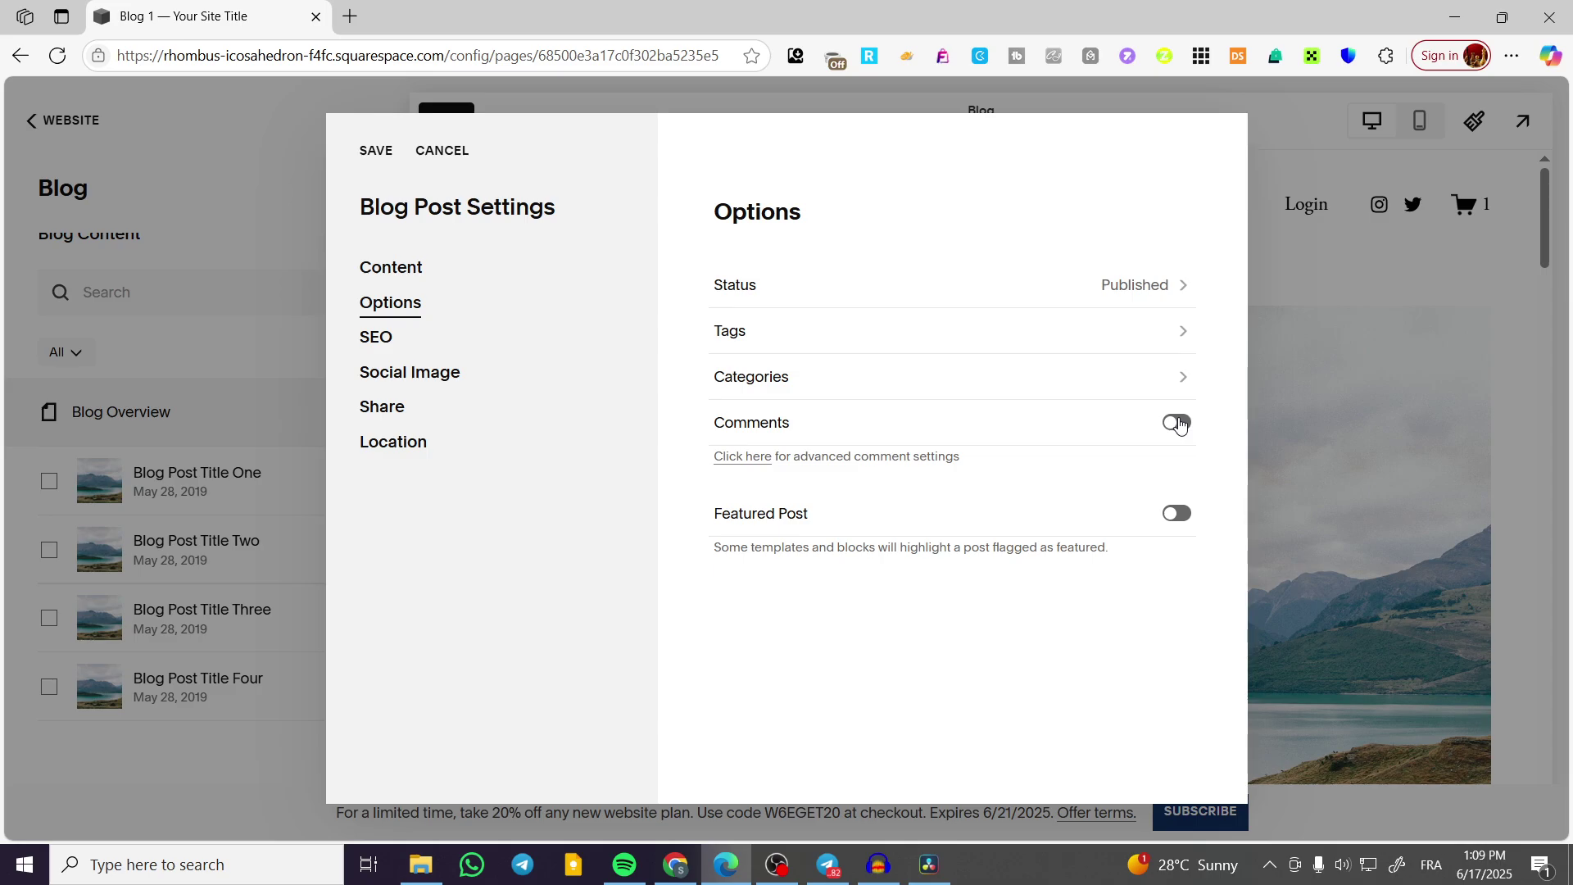
{"action": "left_click", "coordinate": [756, 463]}
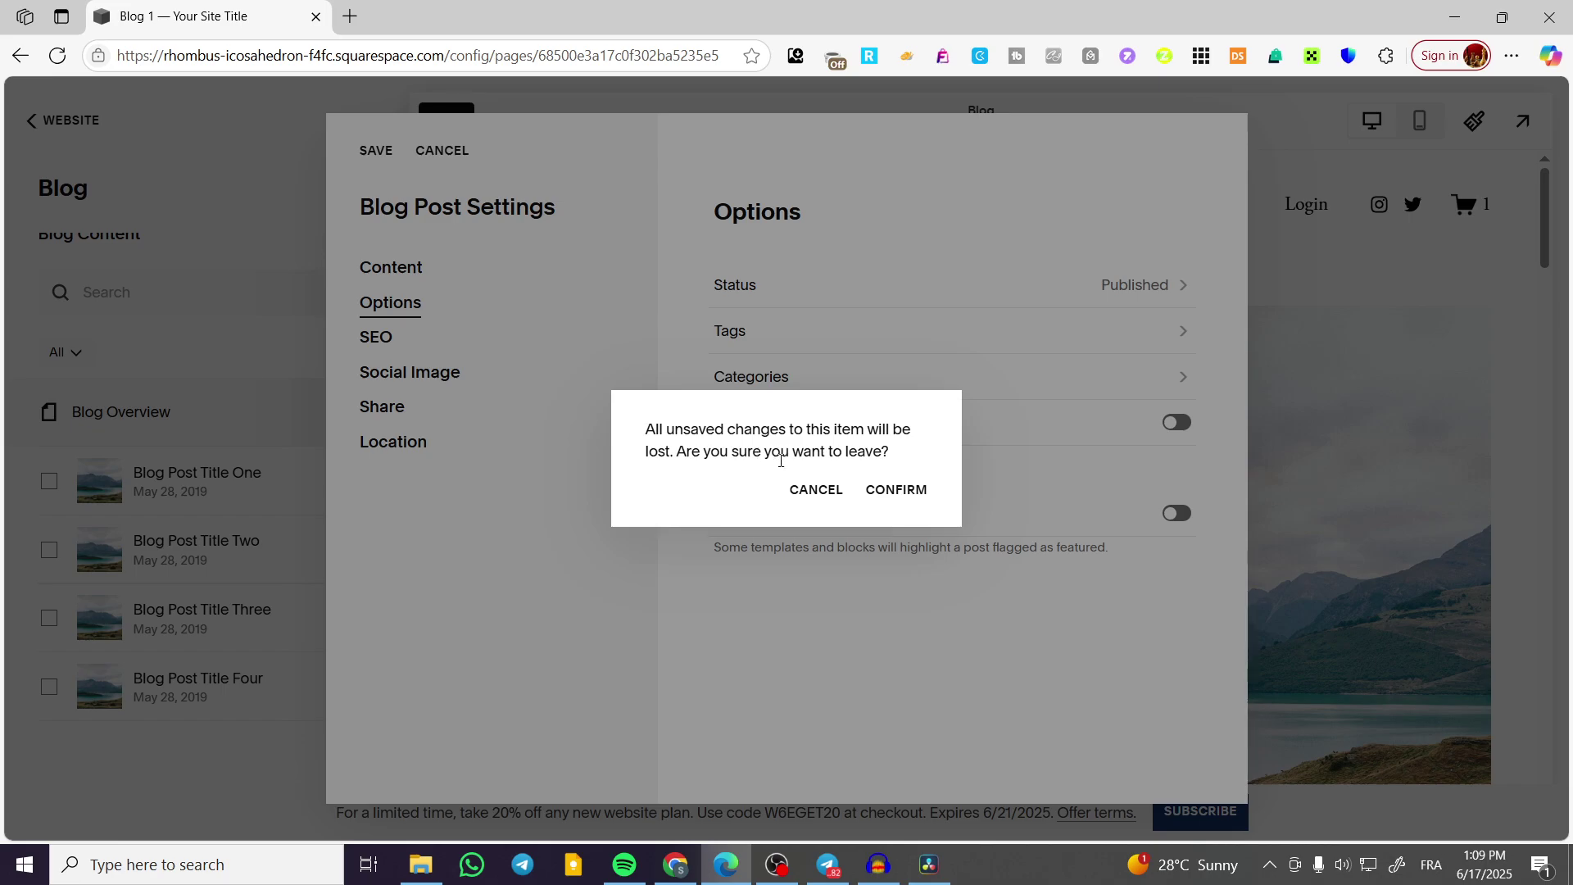
{"action": "left_click", "coordinate": [895, 491]}
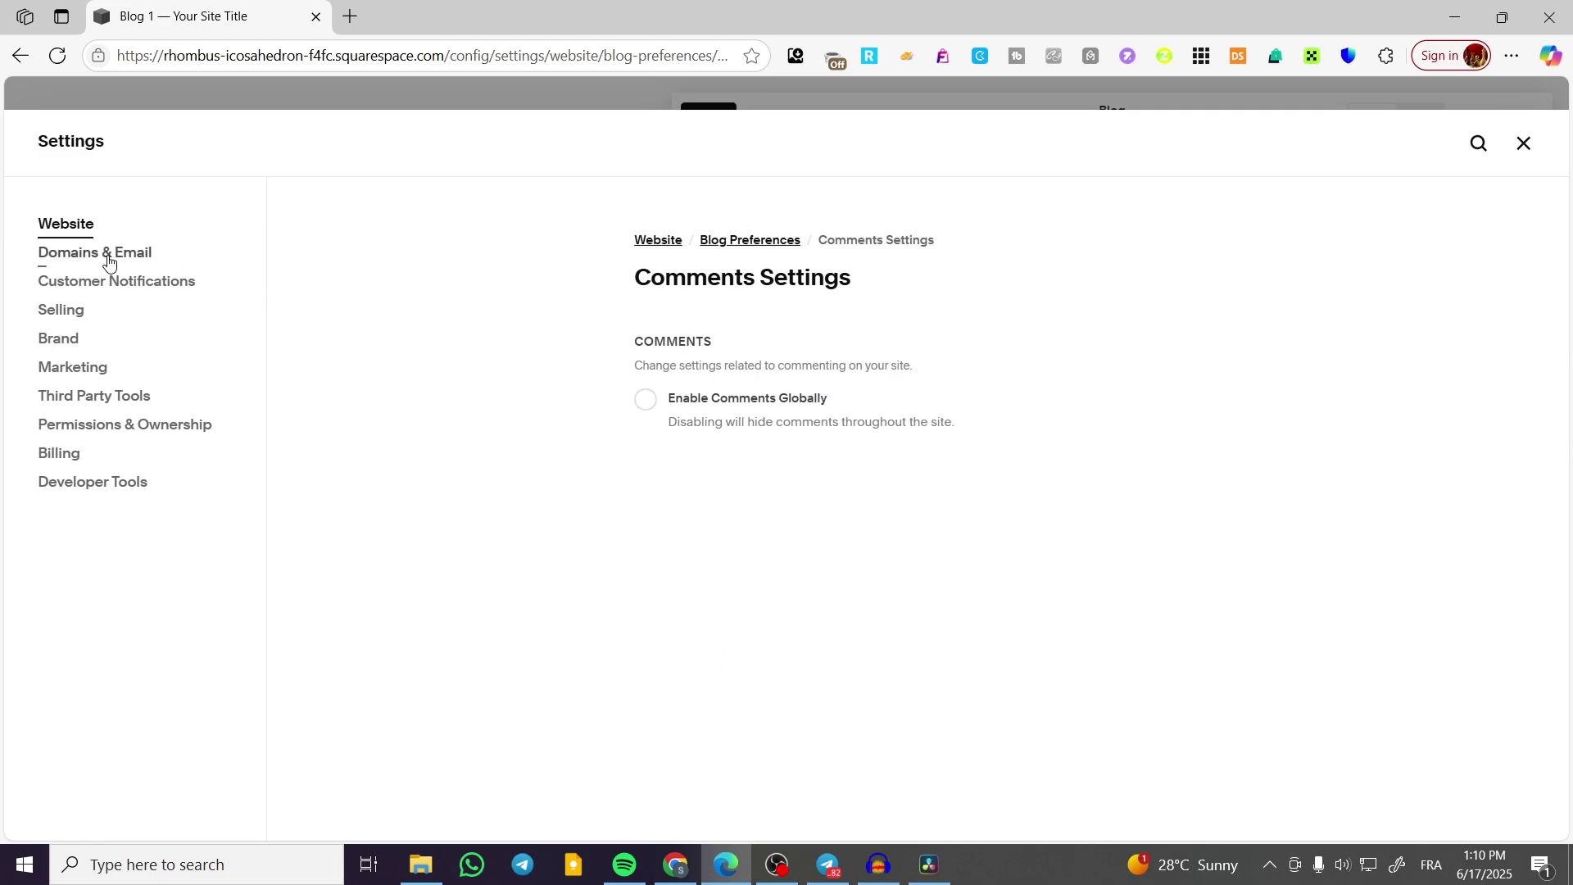
Step: Reach Comments Settings through the Blog Preferences in the website settings and turn off Enable Comments Globally
{"action": "left_click", "coordinate": [65, 223]}
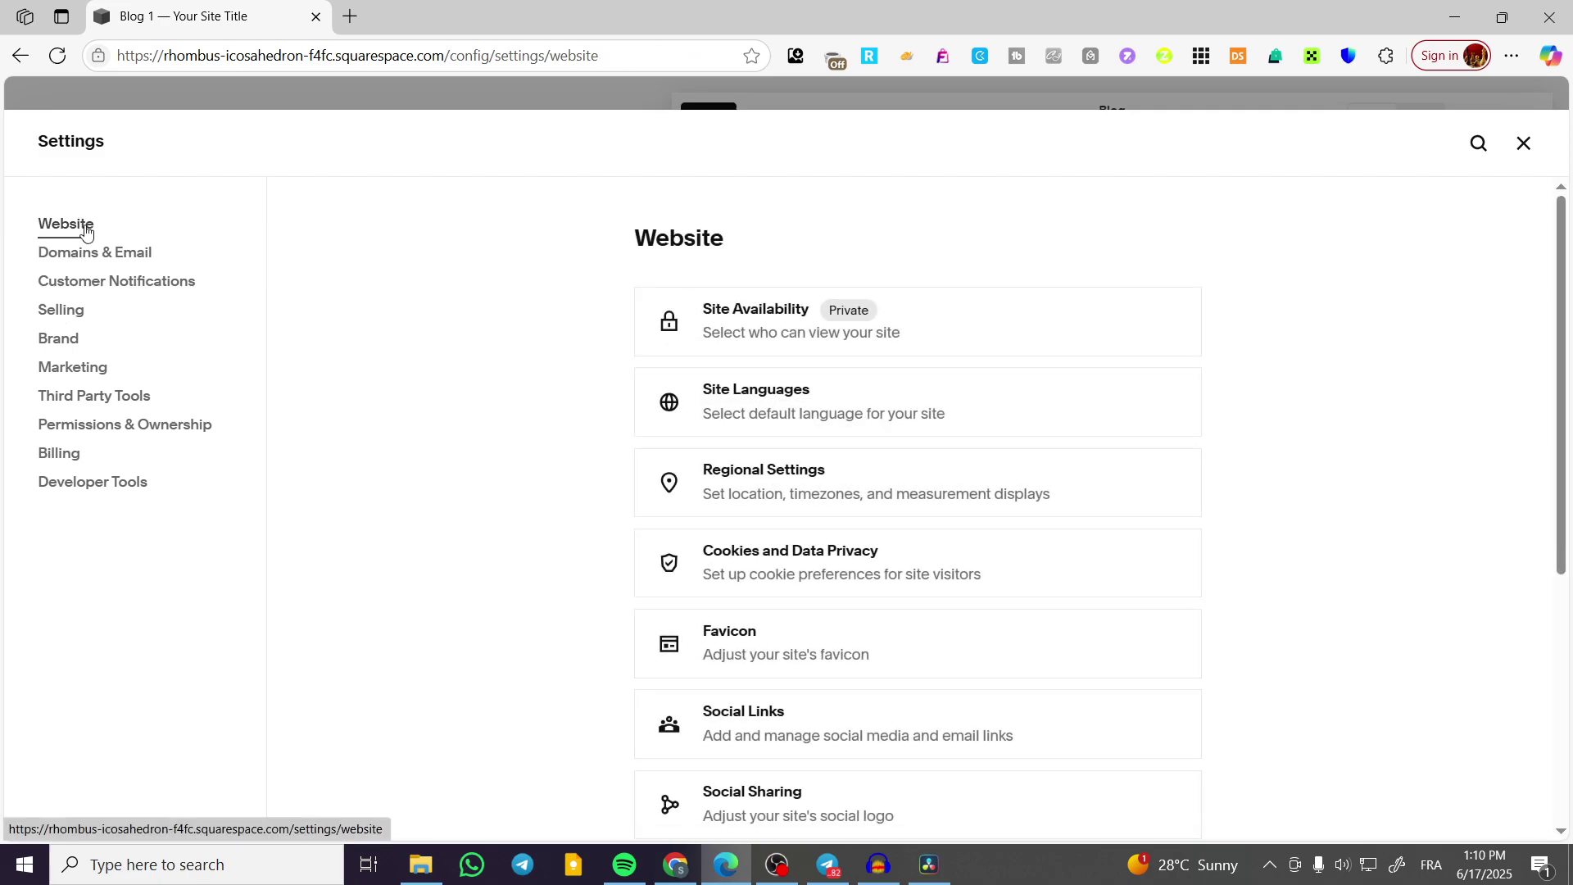
{"action": "scroll", "coordinate": [946, 488], "scroll_direction": "down", "scroll_amount": 3}
{"action": "scroll", "coordinate": [946, 487], "scroll_direction": "down", "scroll_amount": 2}
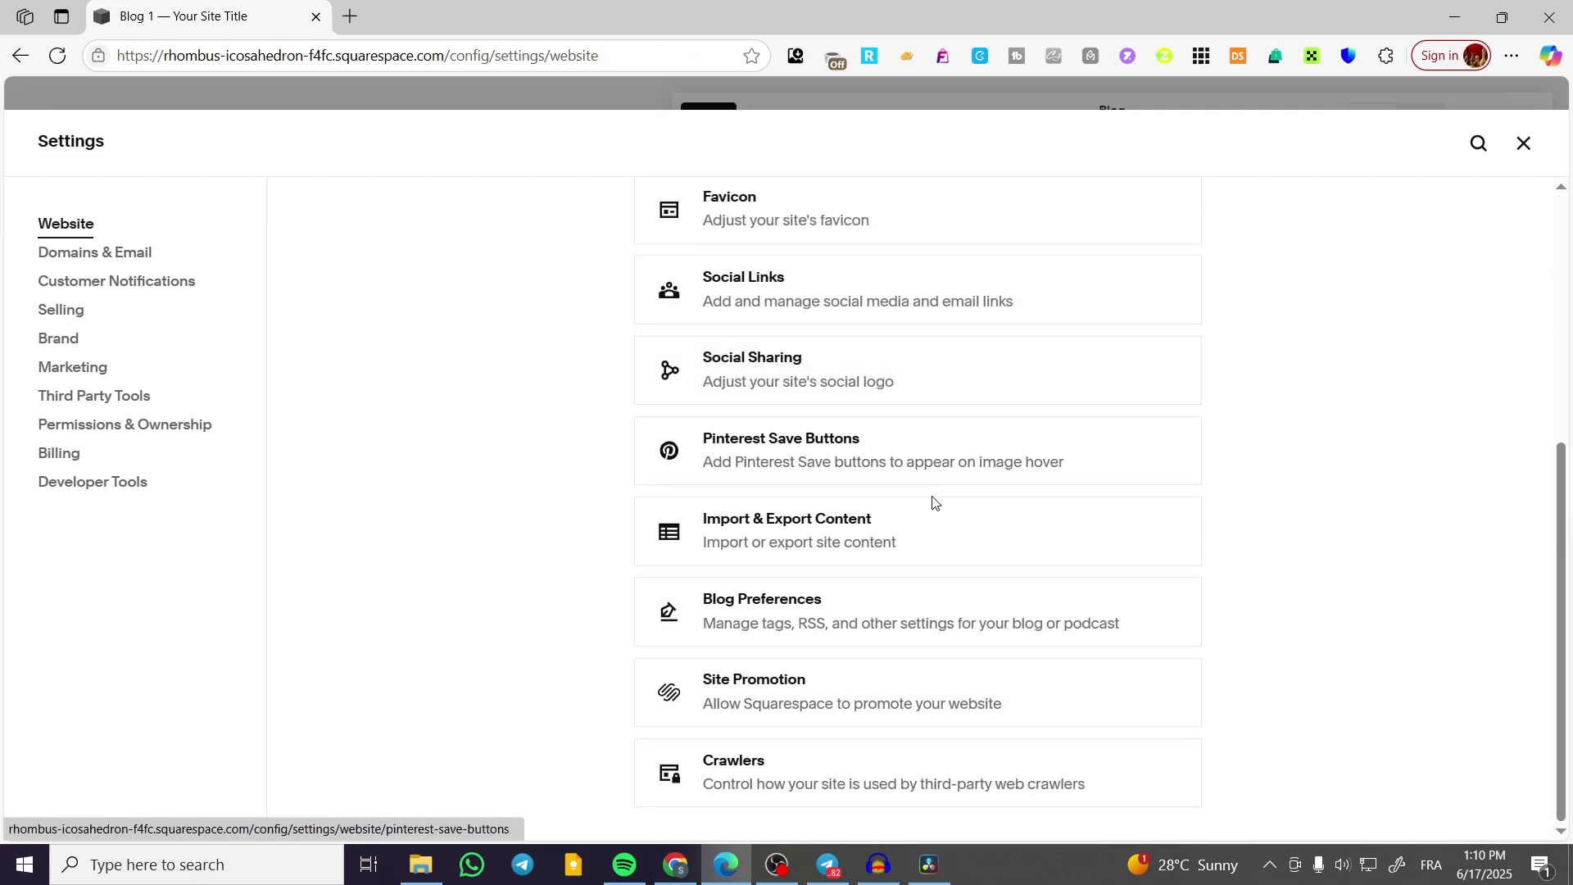
{"action": "left_click", "coordinate": [742, 604]}
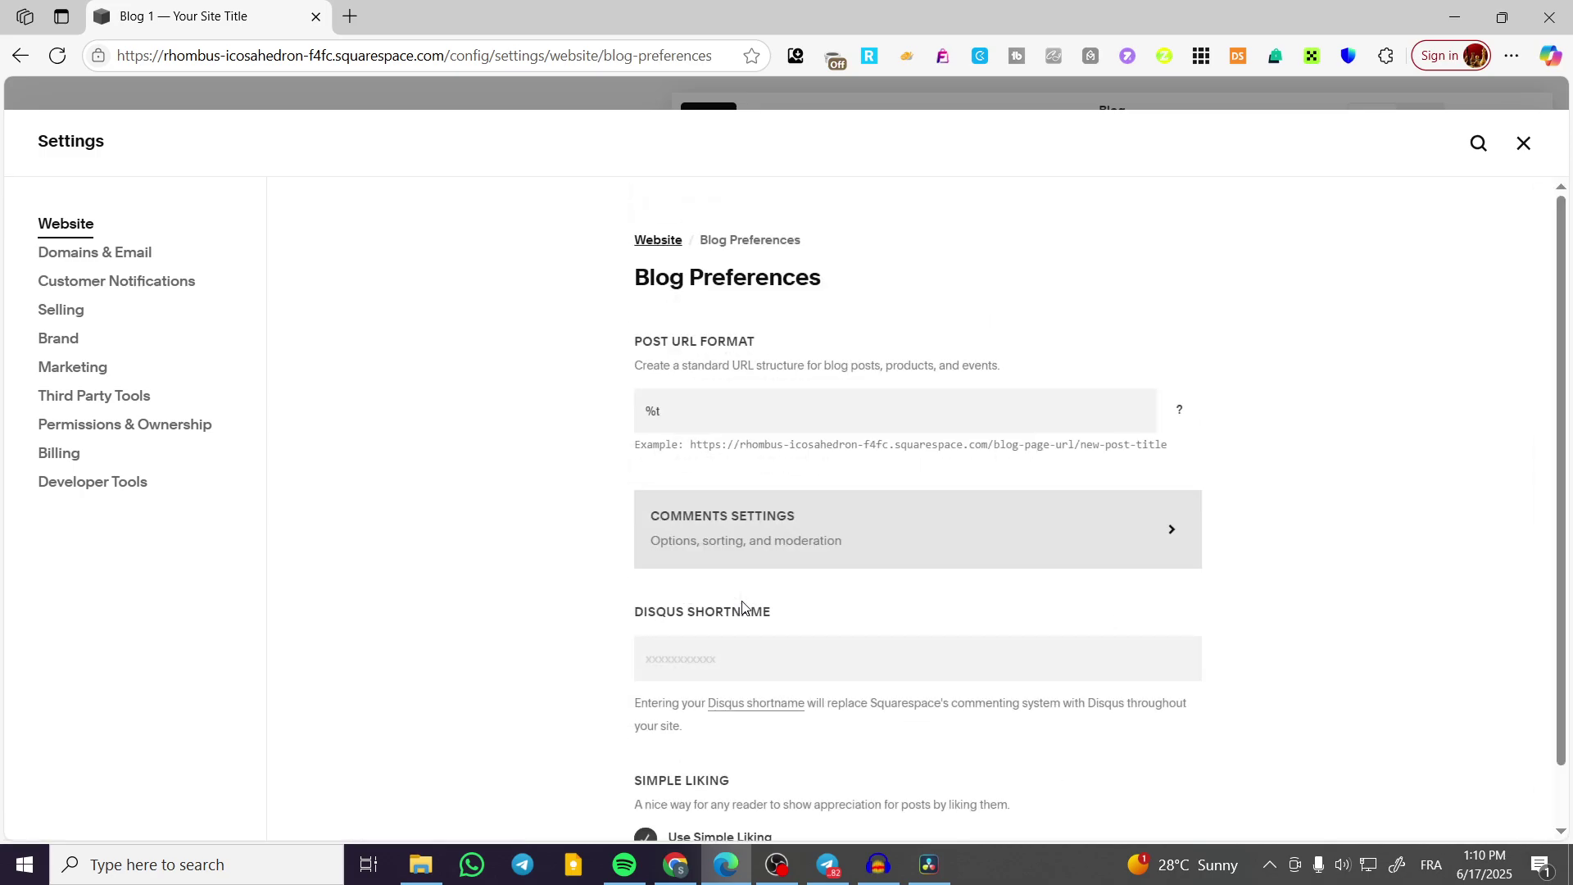
{"action": "left_click", "coordinate": [779, 528]}
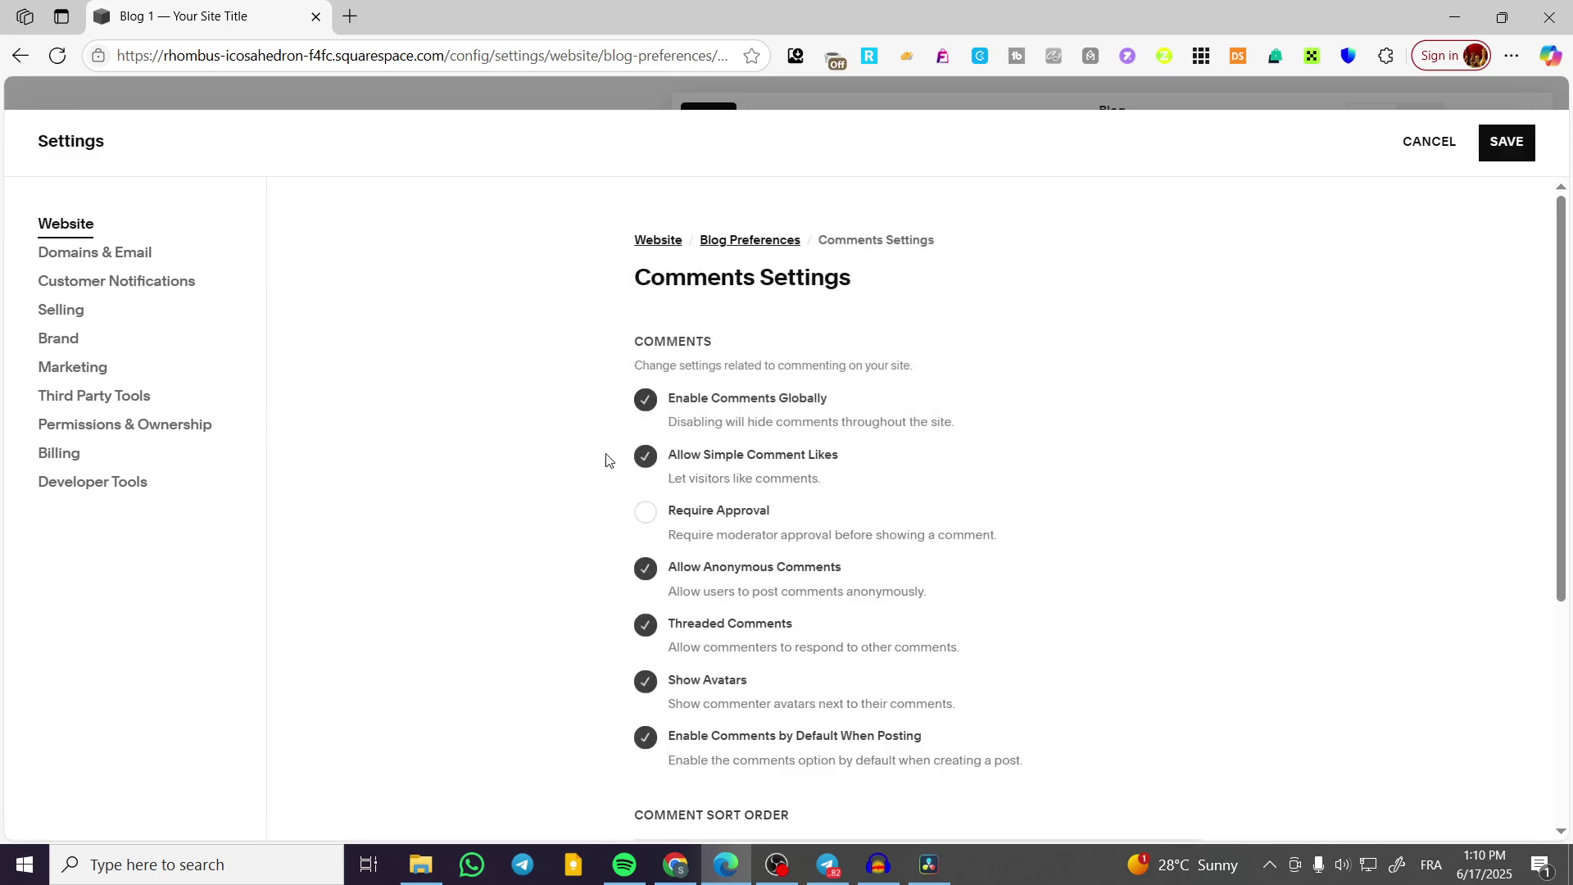
{"action": "left_click", "coordinate": [645, 399]}
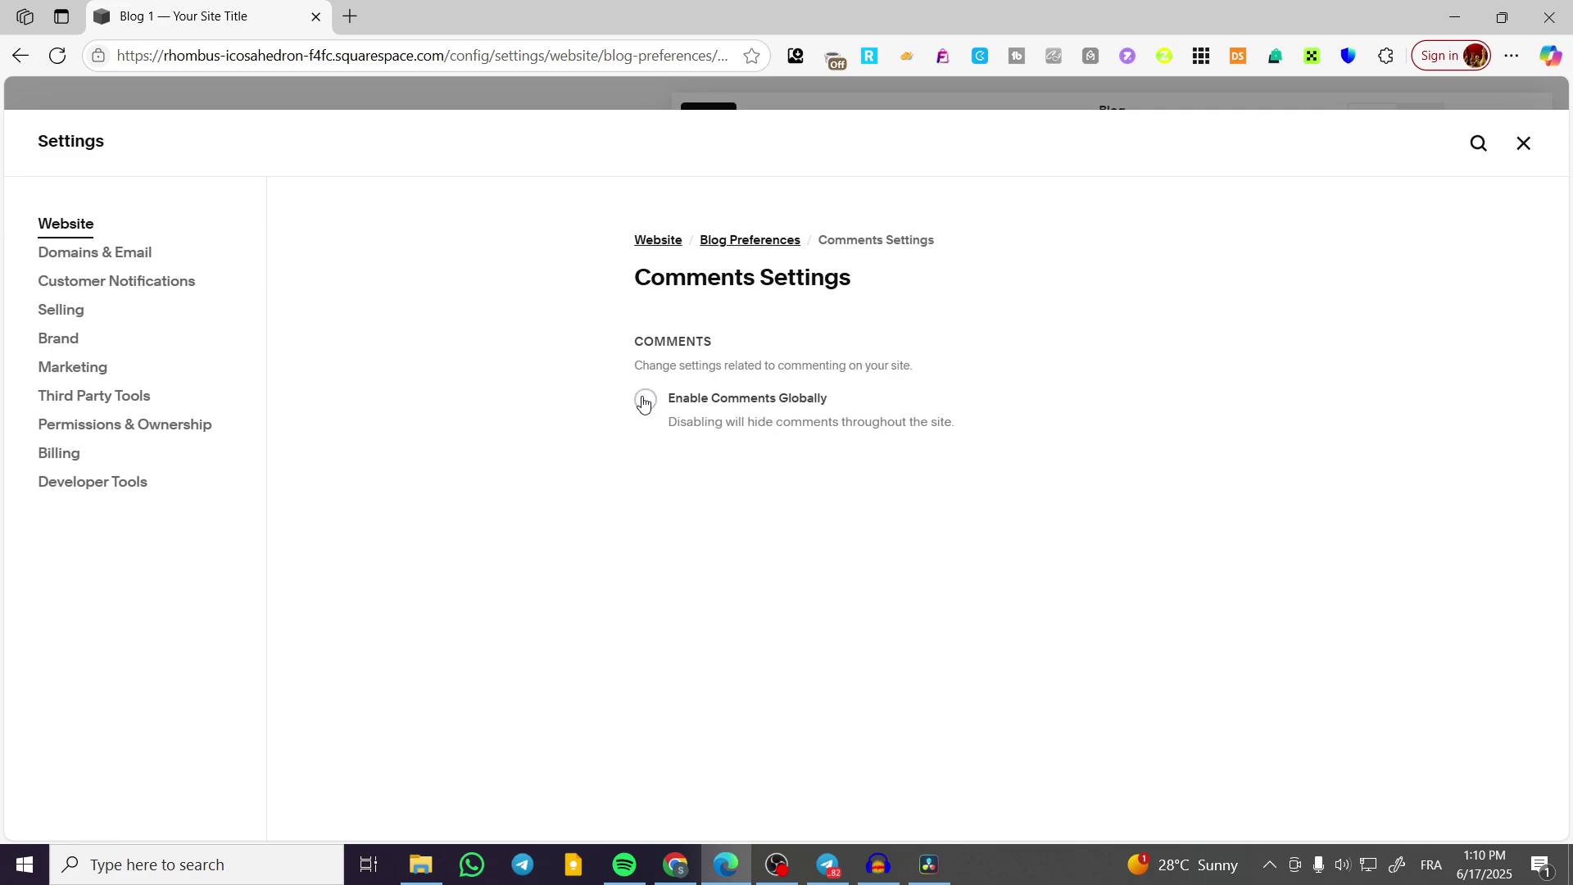
Step: Turn on Enable Comments Globally, turn off Allow Anonymous Comments and review the remaining comment settings
{"action": "left_click", "coordinate": [644, 400]}
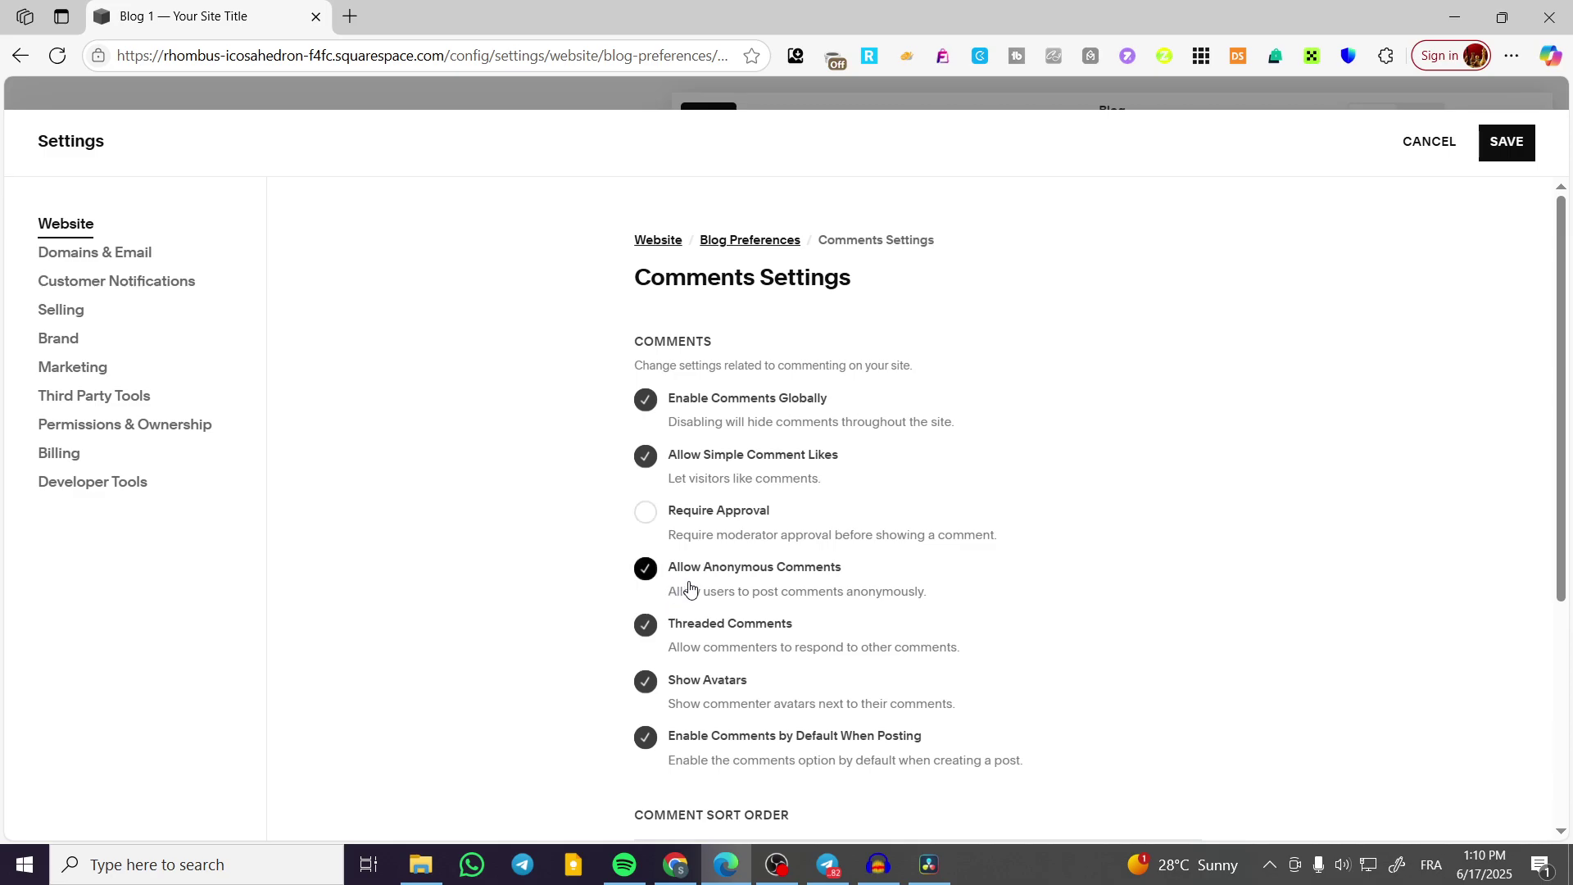
{"action": "left_click", "coordinate": [646, 572]}
{"action": "scroll", "coordinate": [883, 565], "scroll_direction": "down", "scroll_amount": 3}
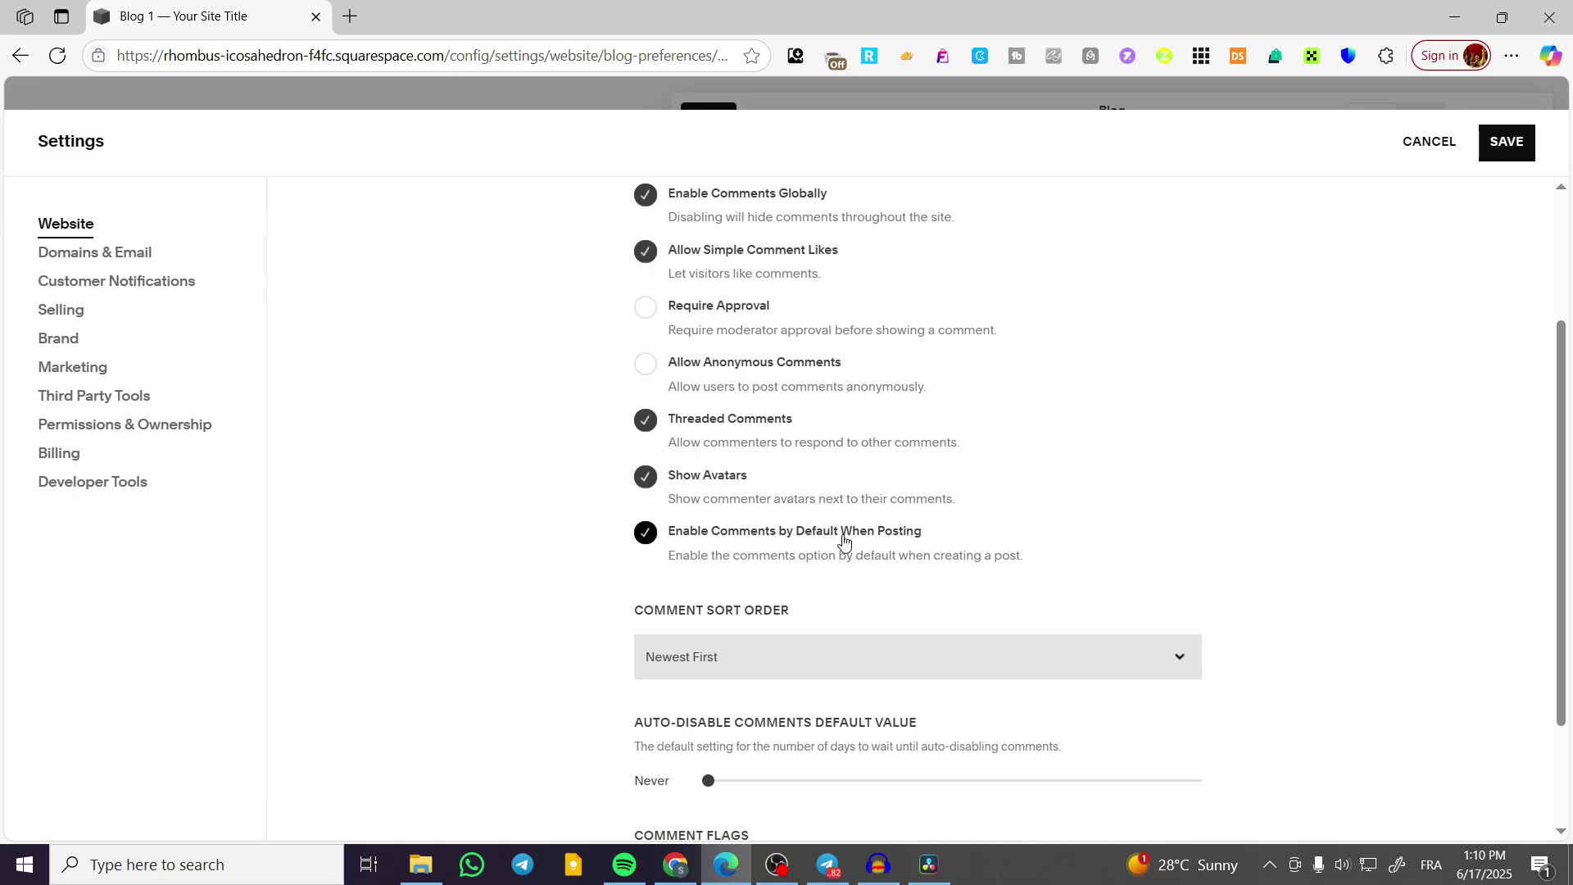
{"action": "scroll", "coordinate": [835, 547], "scroll_direction": "down", "scroll_amount": 1}
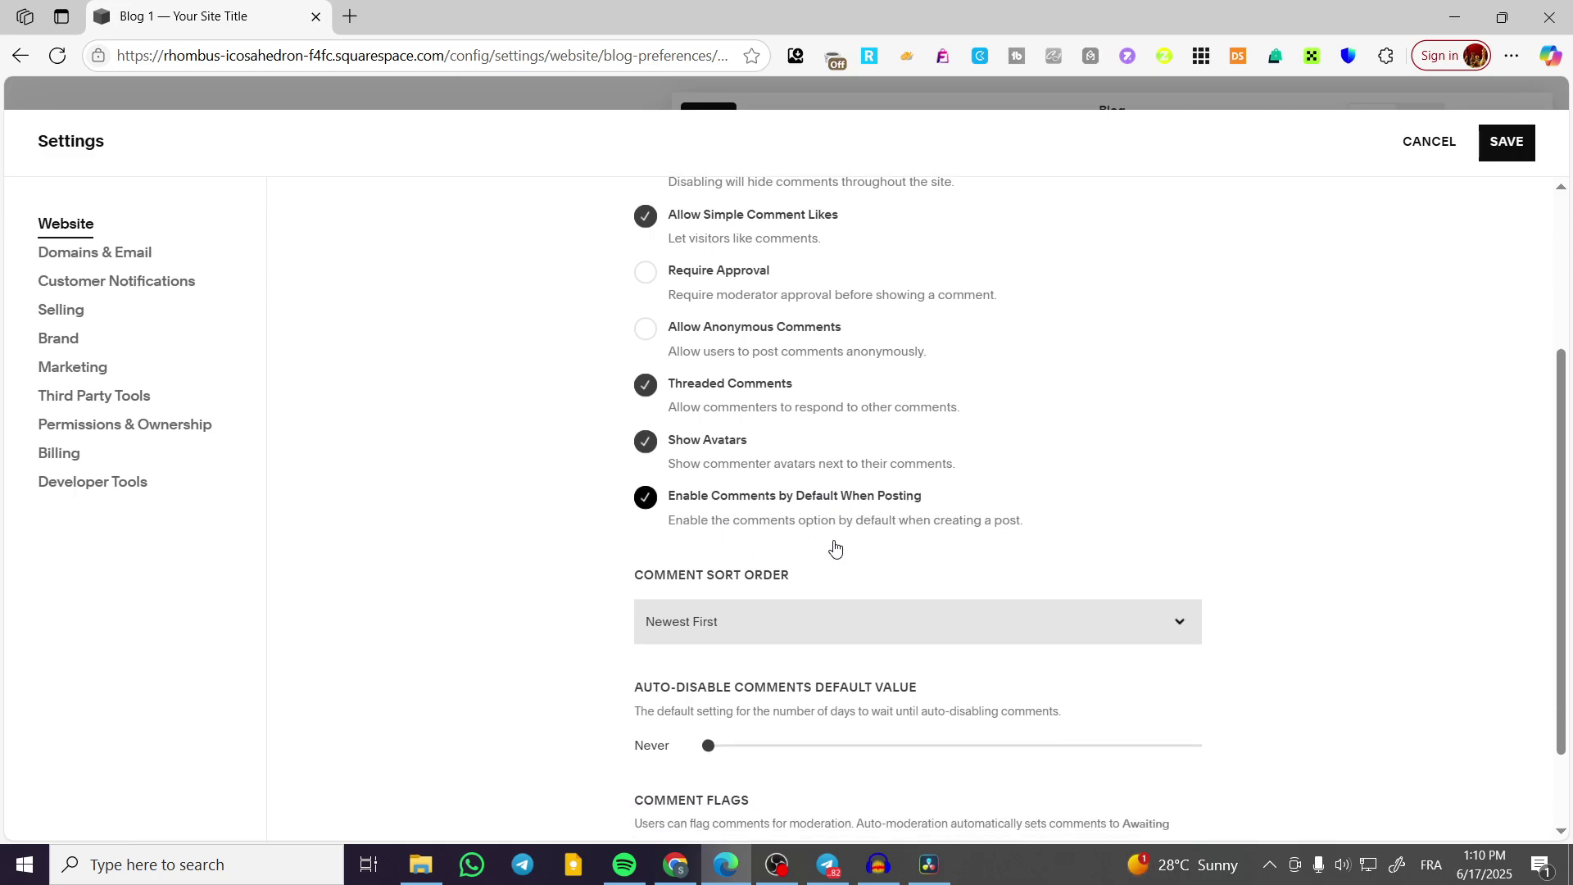
{"action": "scroll", "coordinate": [834, 547], "scroll_direction": "down", "scroll_amount": 1}
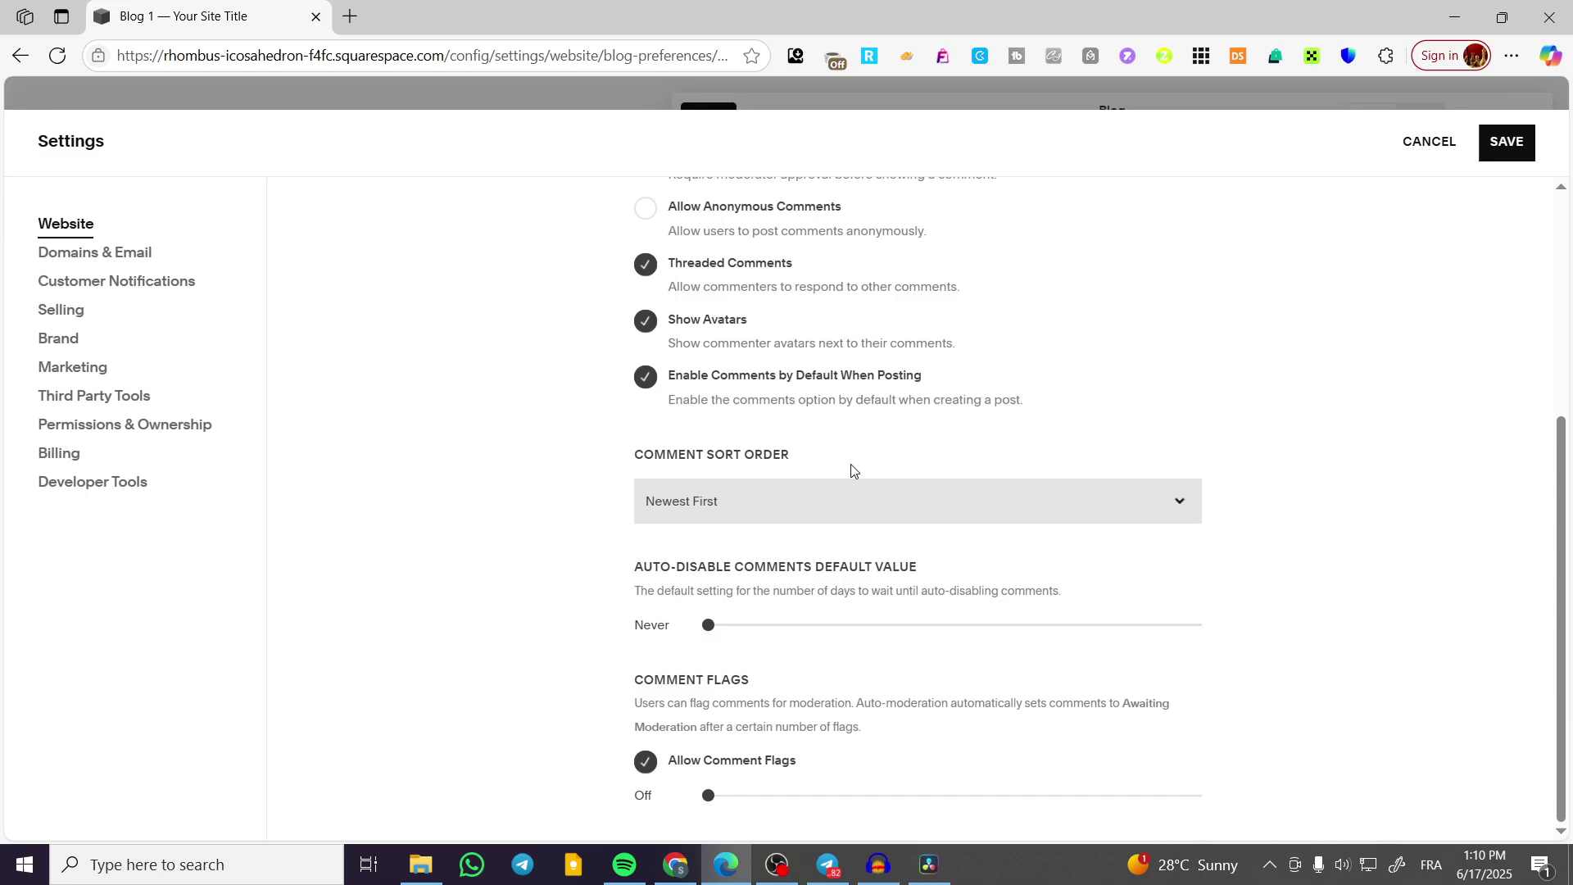
Step: Review the Comment Sort Order choices, try the auto-disable default value, and discard the unsaved comment settings changes
{"action": "left_click", "coordinate": [691, 505]}
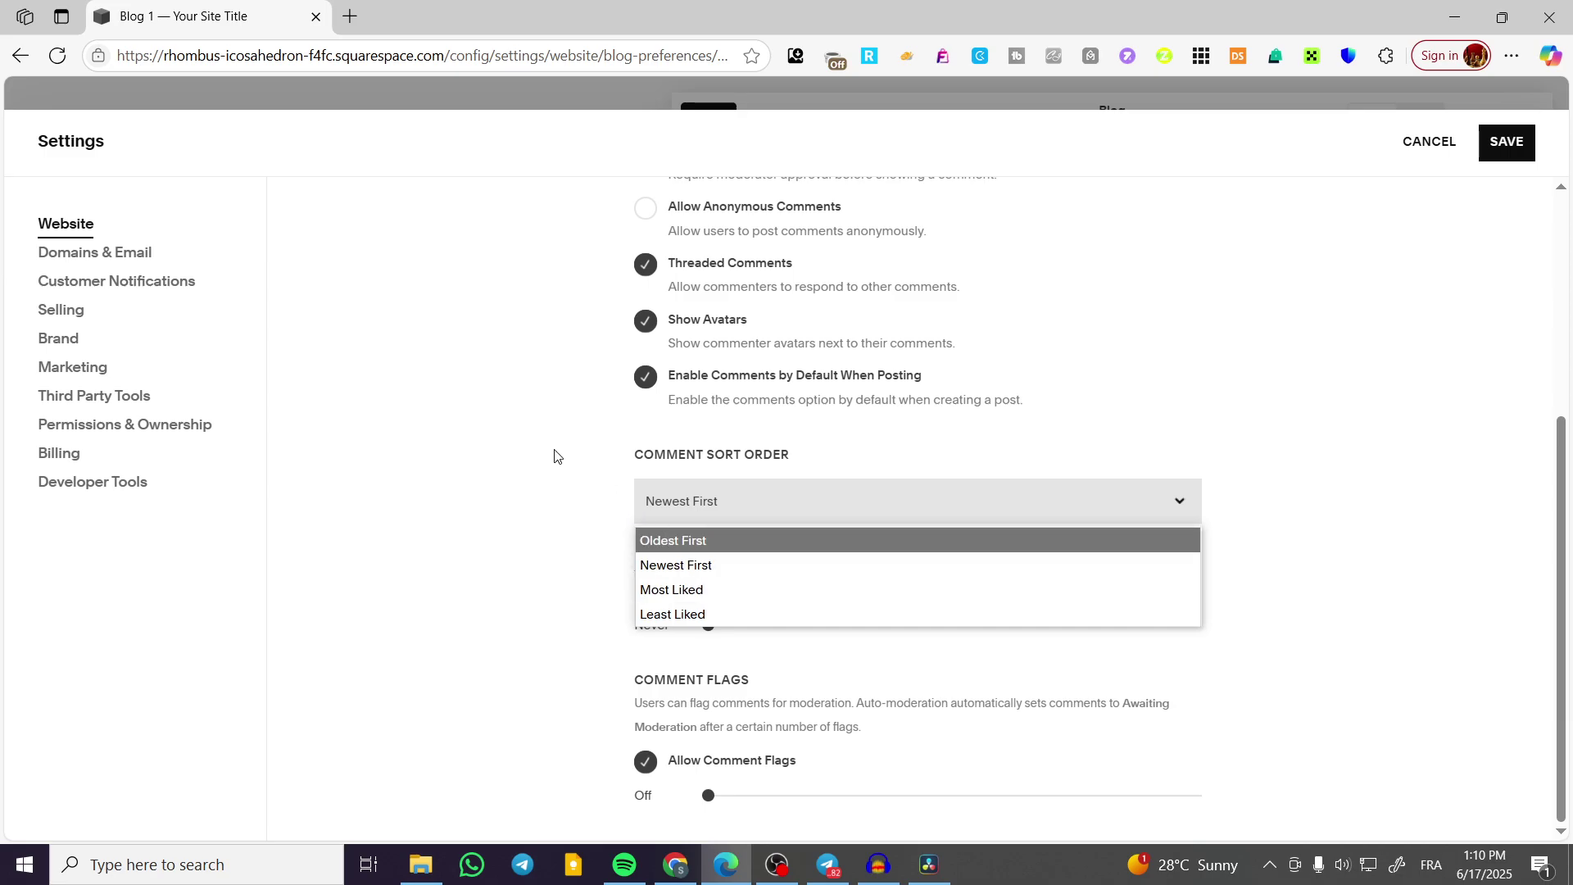
{"action": "left_click", "coordinate": [585, 491]}
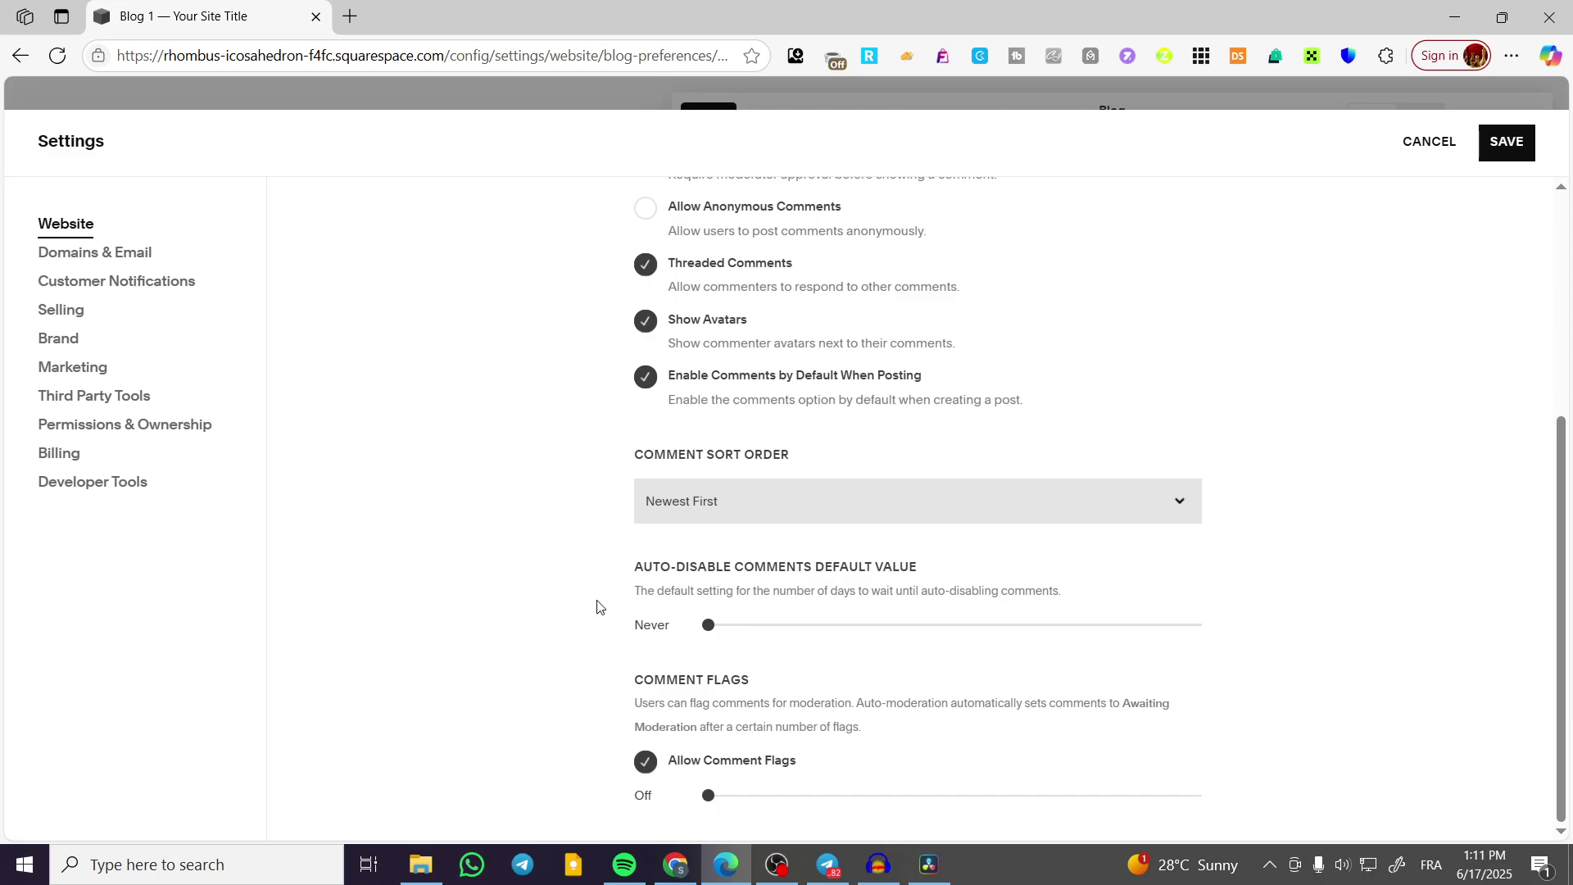
{"action": "left_click_drag", "start_coordinate": [708, 625], "coordinate": [665, 607]}
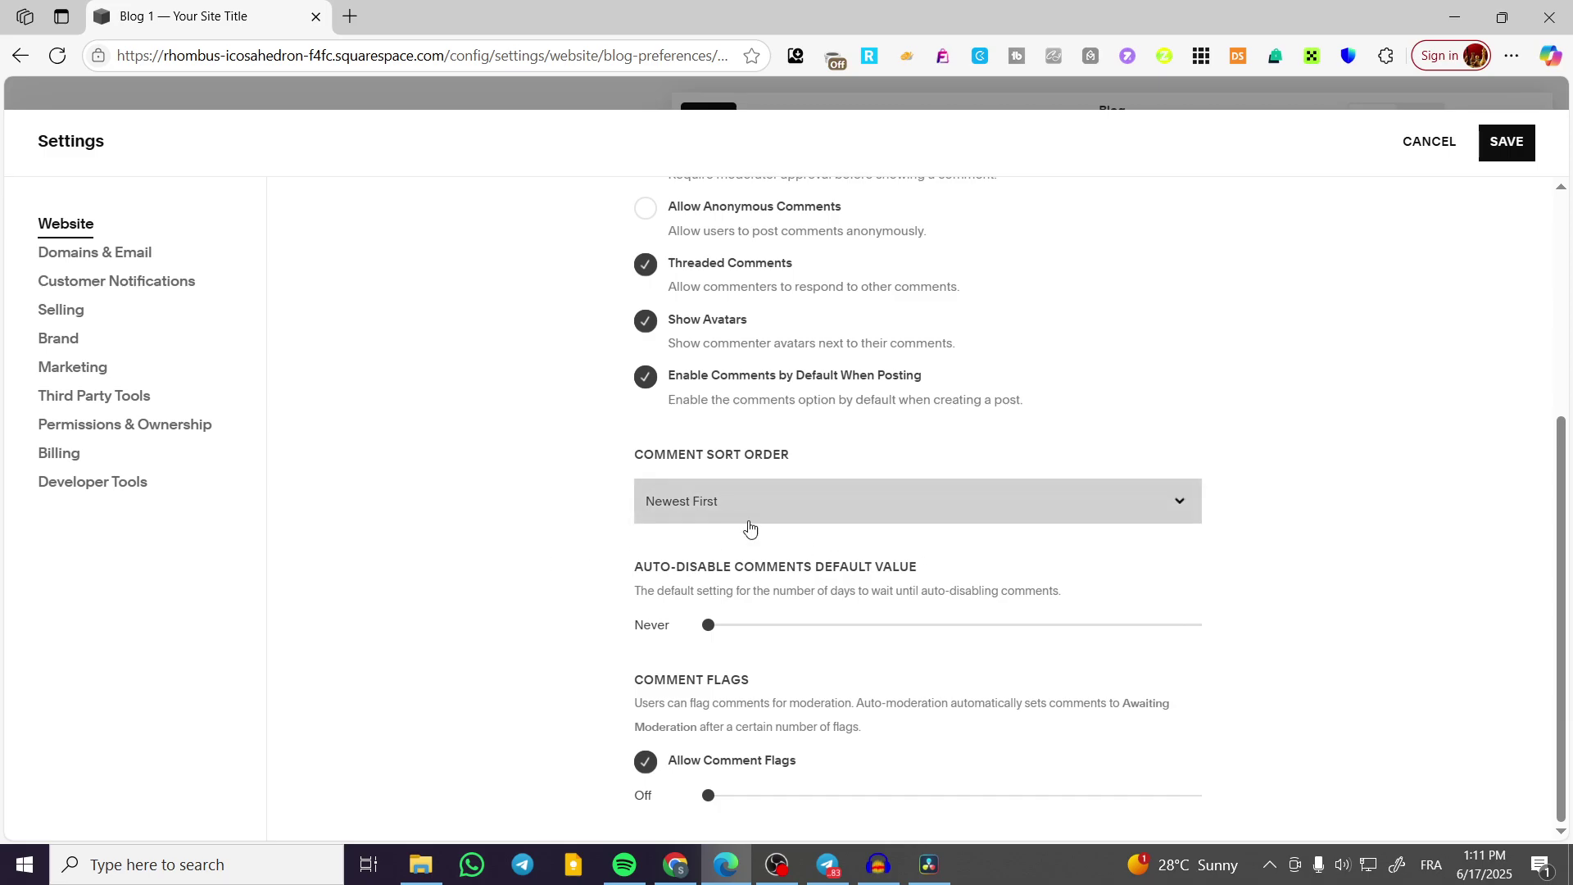
{"action": "left_click", "coordinate": [1415, 147]}
Step: Turn on Enable Comments Globally, save the comment settings and close the site settings
{"action": "left_click", "coordinate": [729, 396]}
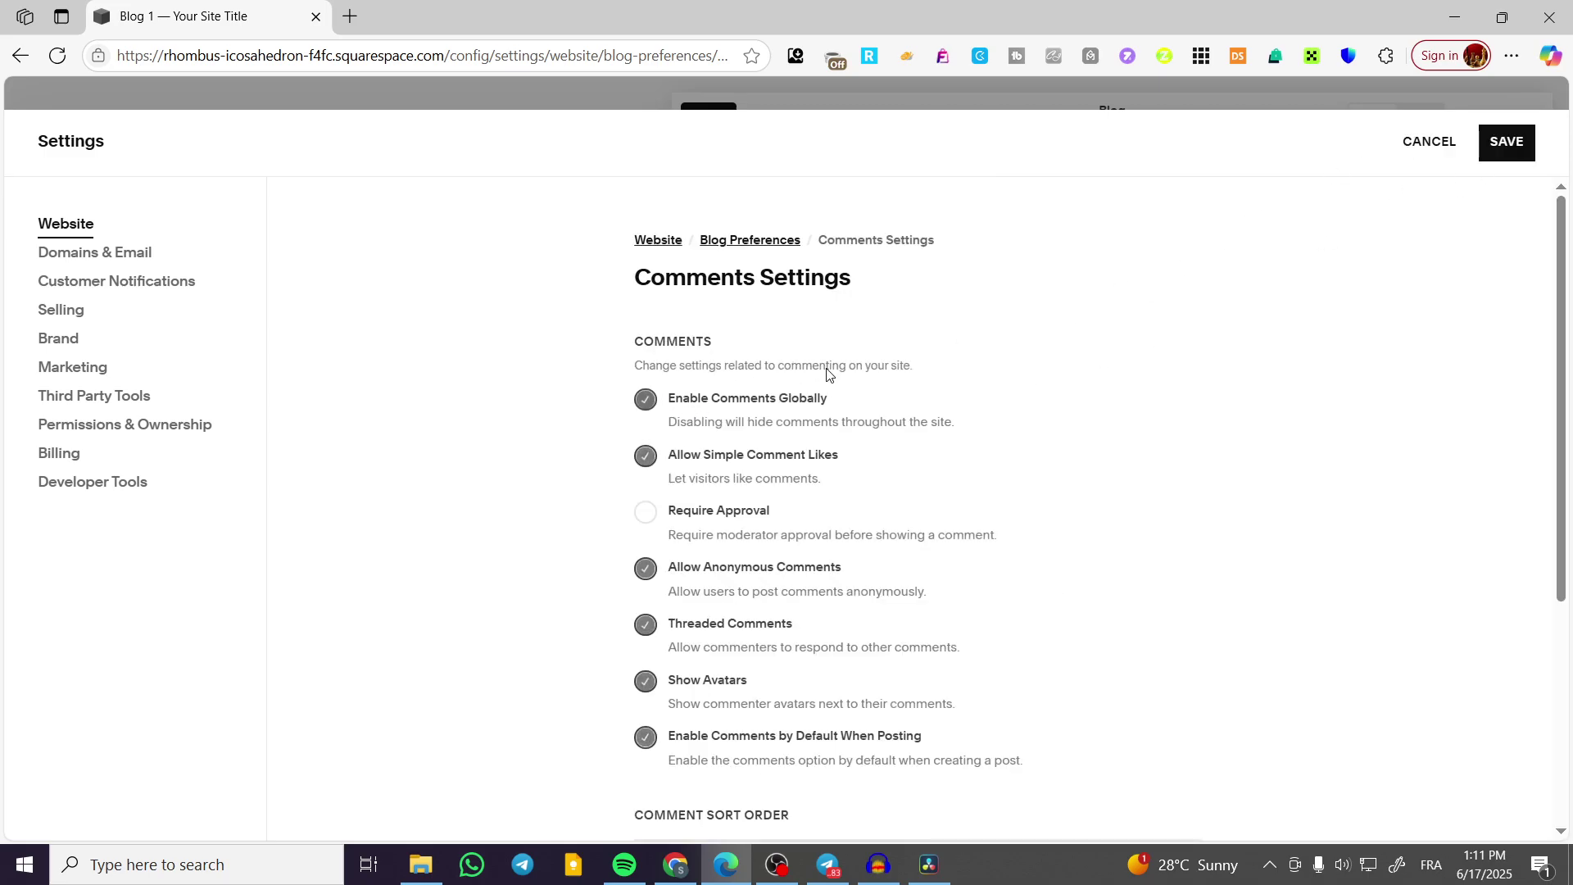
{"action": "left_click", "coordinate": [1502, 140]}
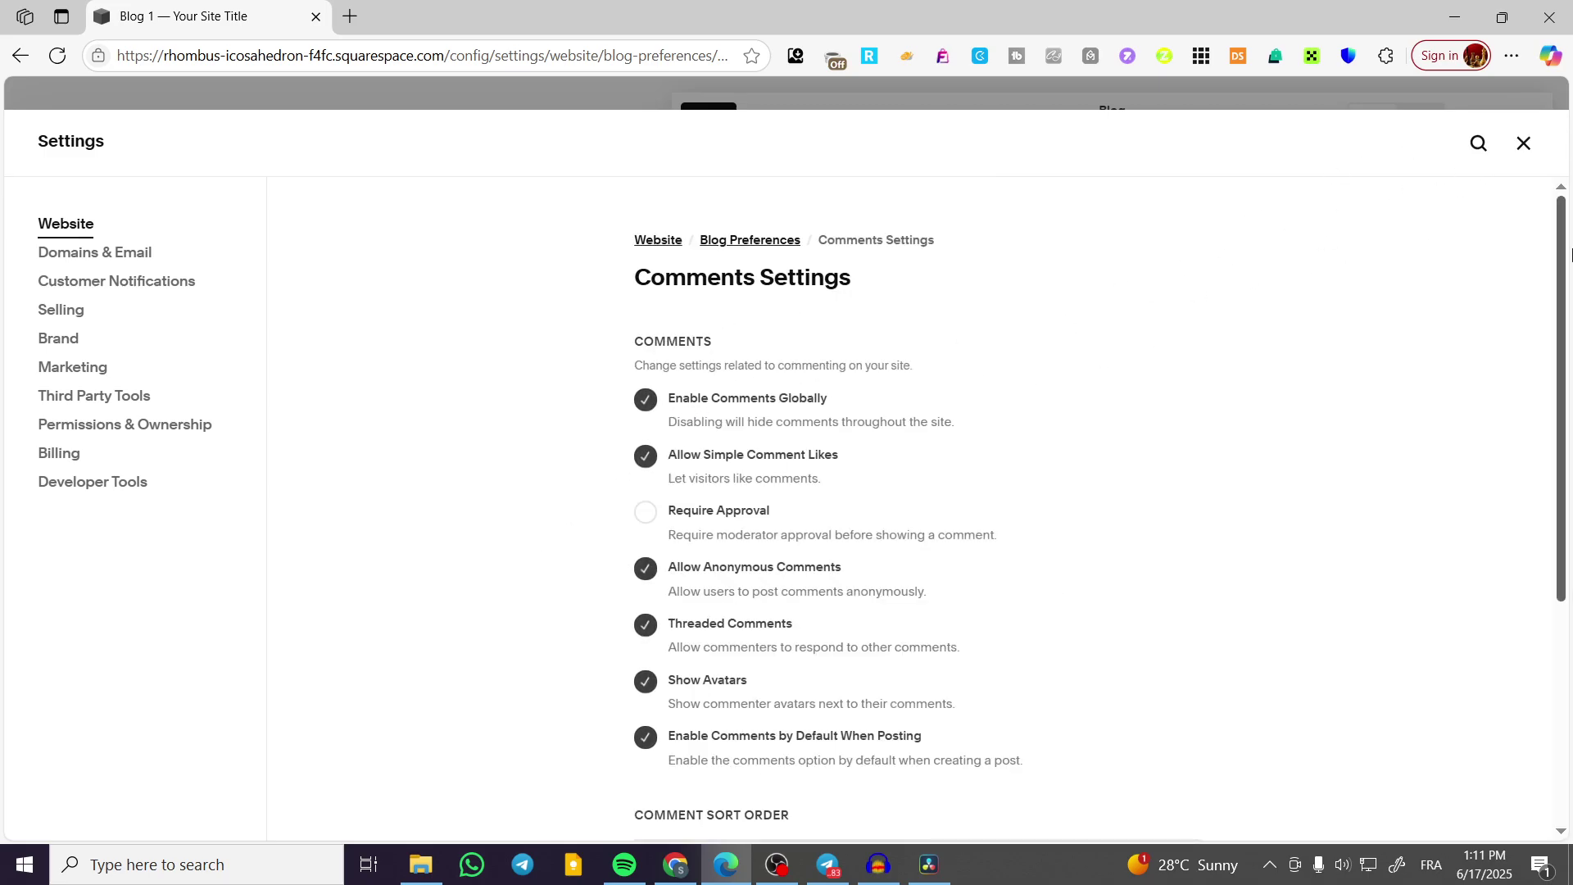
{"action": "left_click", "coordinate": [1523, 143]}
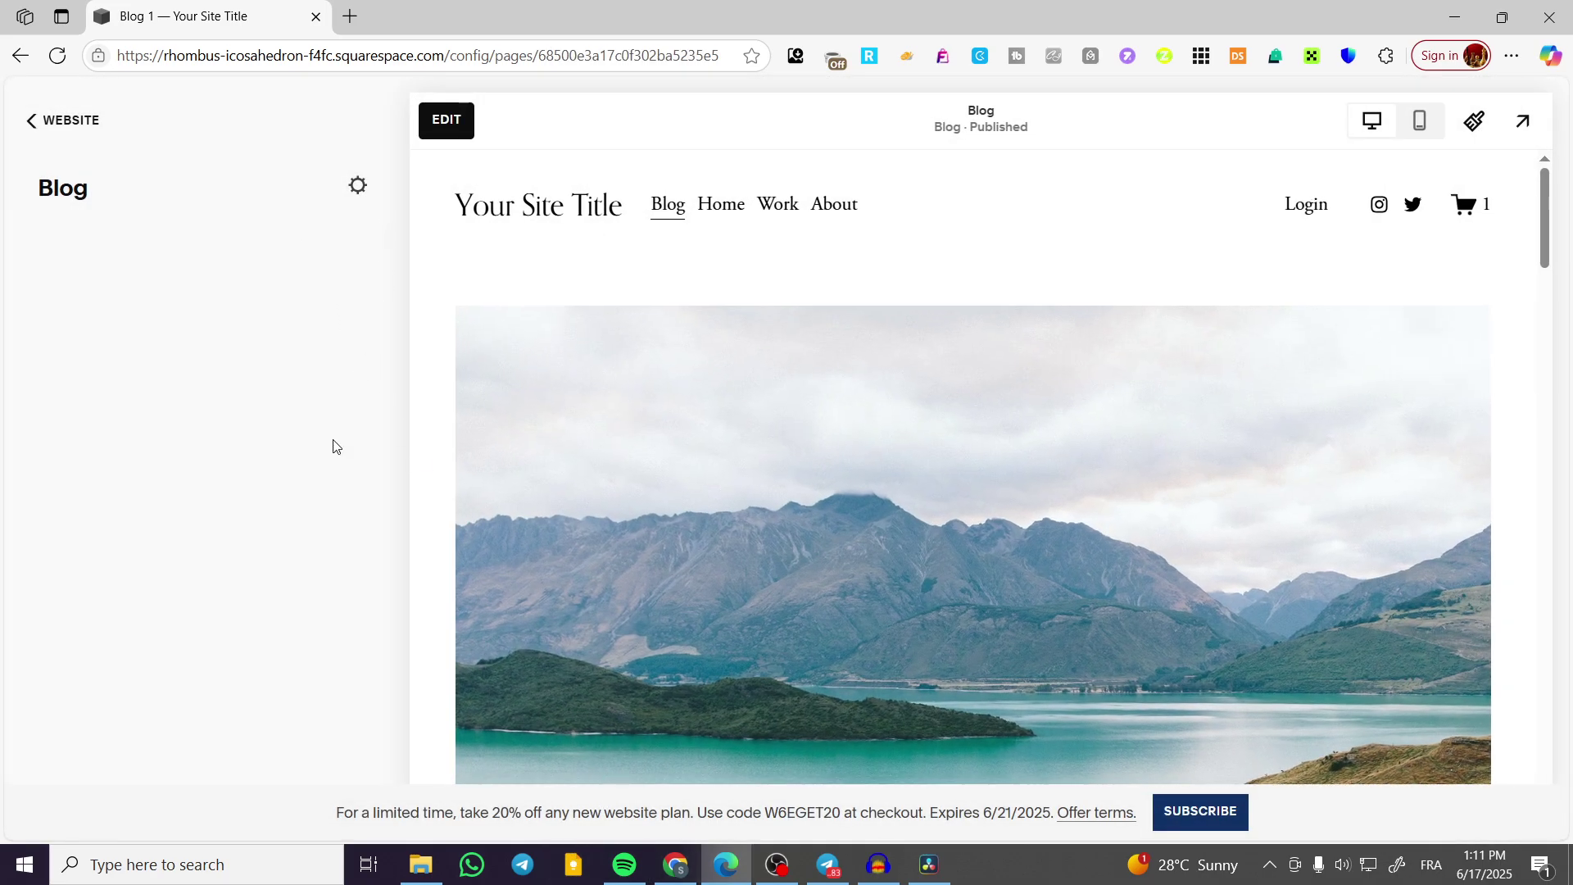
Step: Reopen the Blog page's post list and turn on Comments in the Options of Blog Post Title Two
{"action": "left_click", "coordinate": [43, 130]}
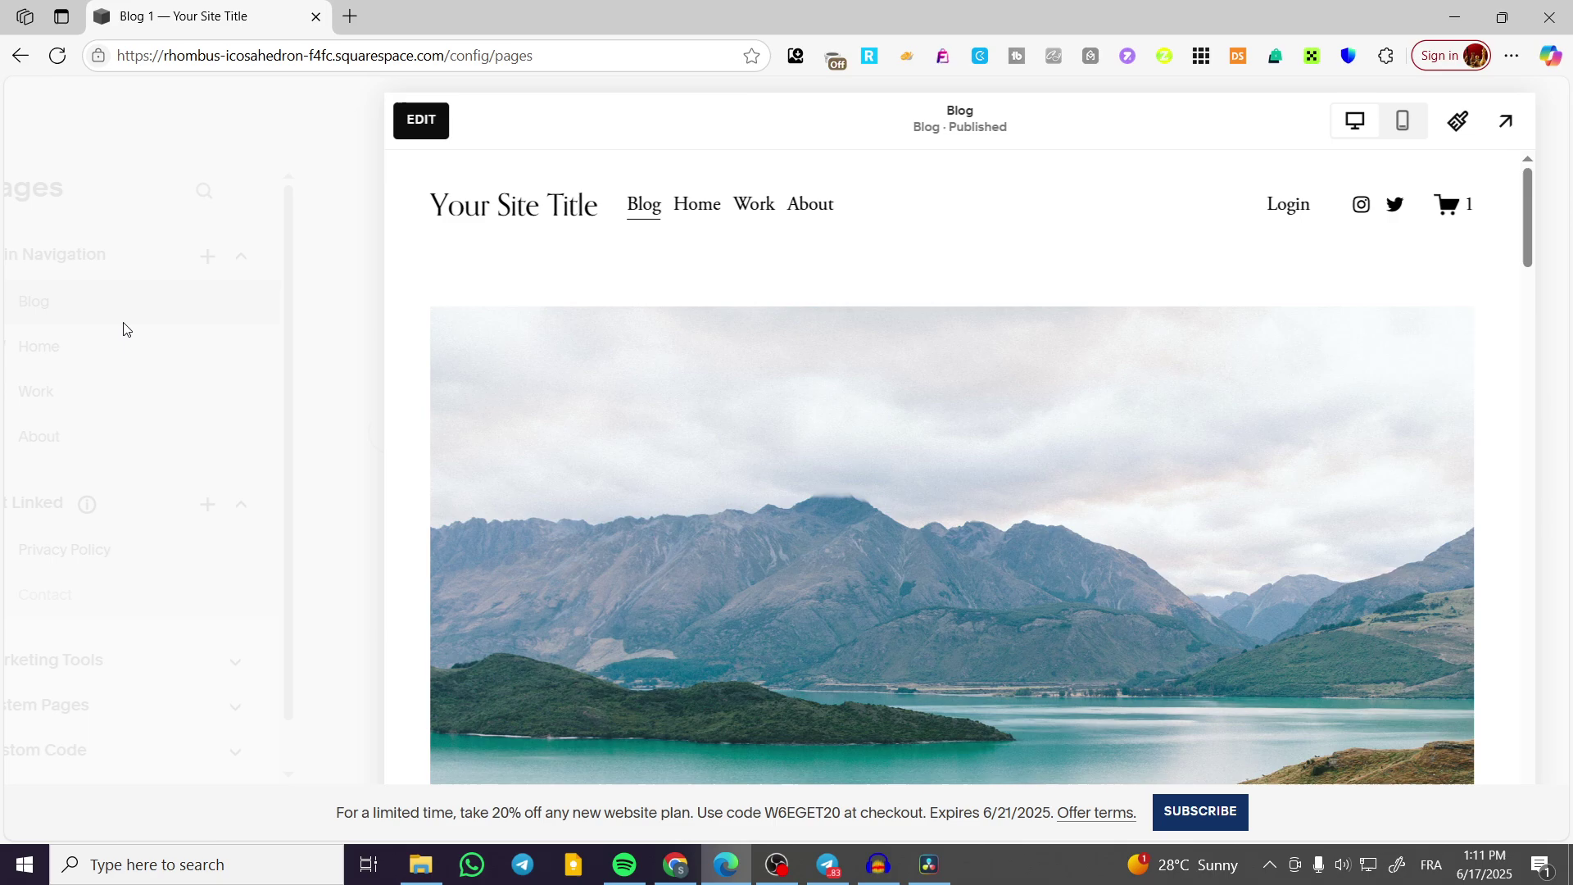
{"action": "left_click", "coordinate": [153, 312]}
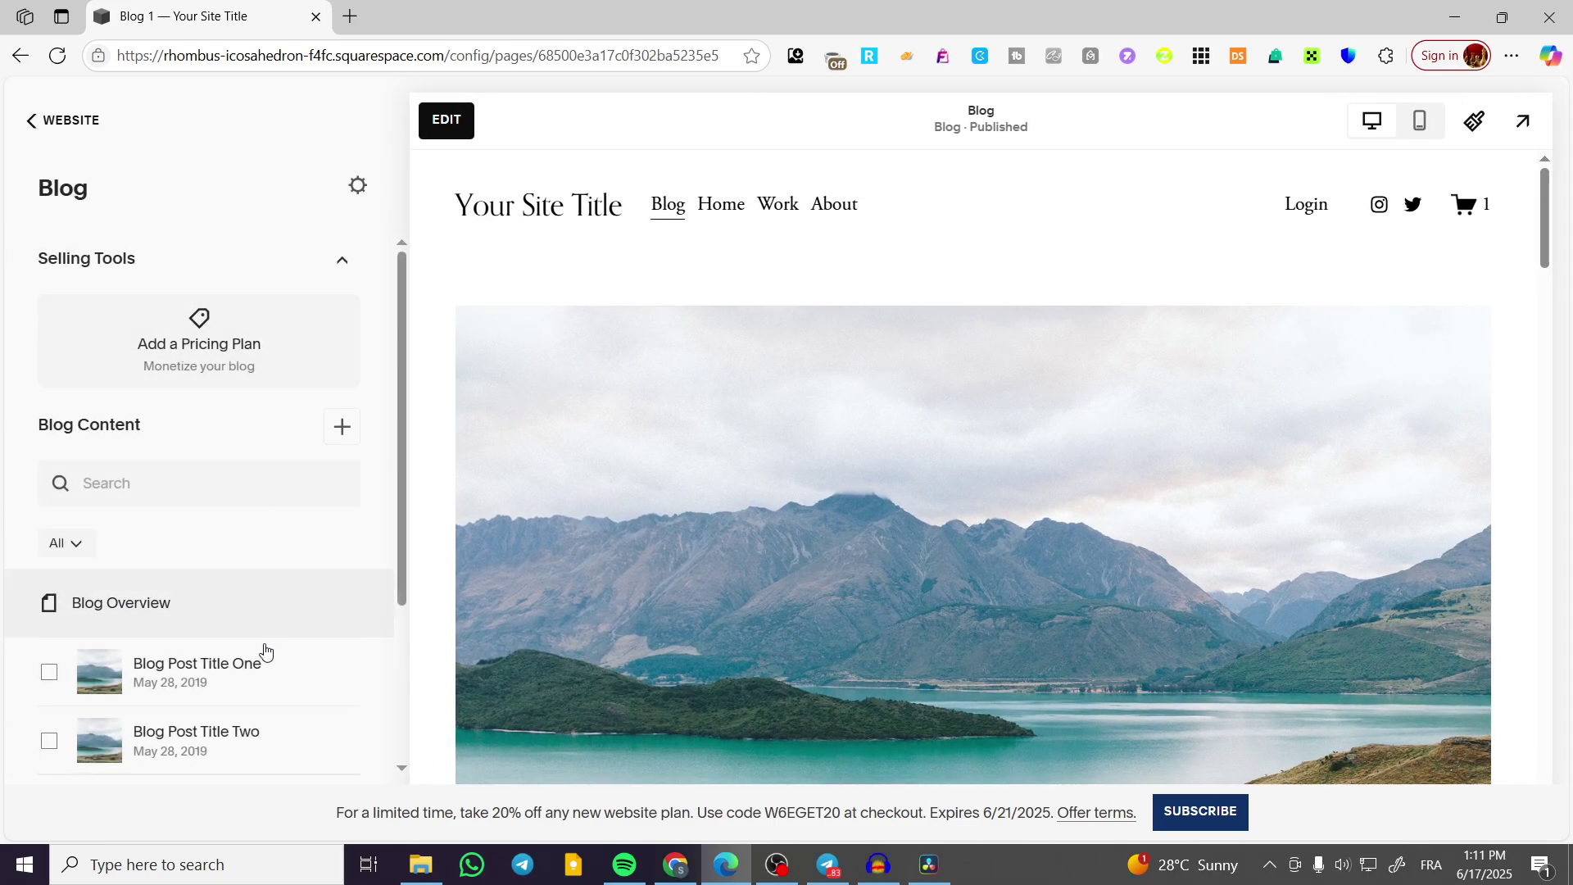
{"action": "scroll", "coordinate": [246, 660], "scroll_direction": "down", "scroll_amount": 5}
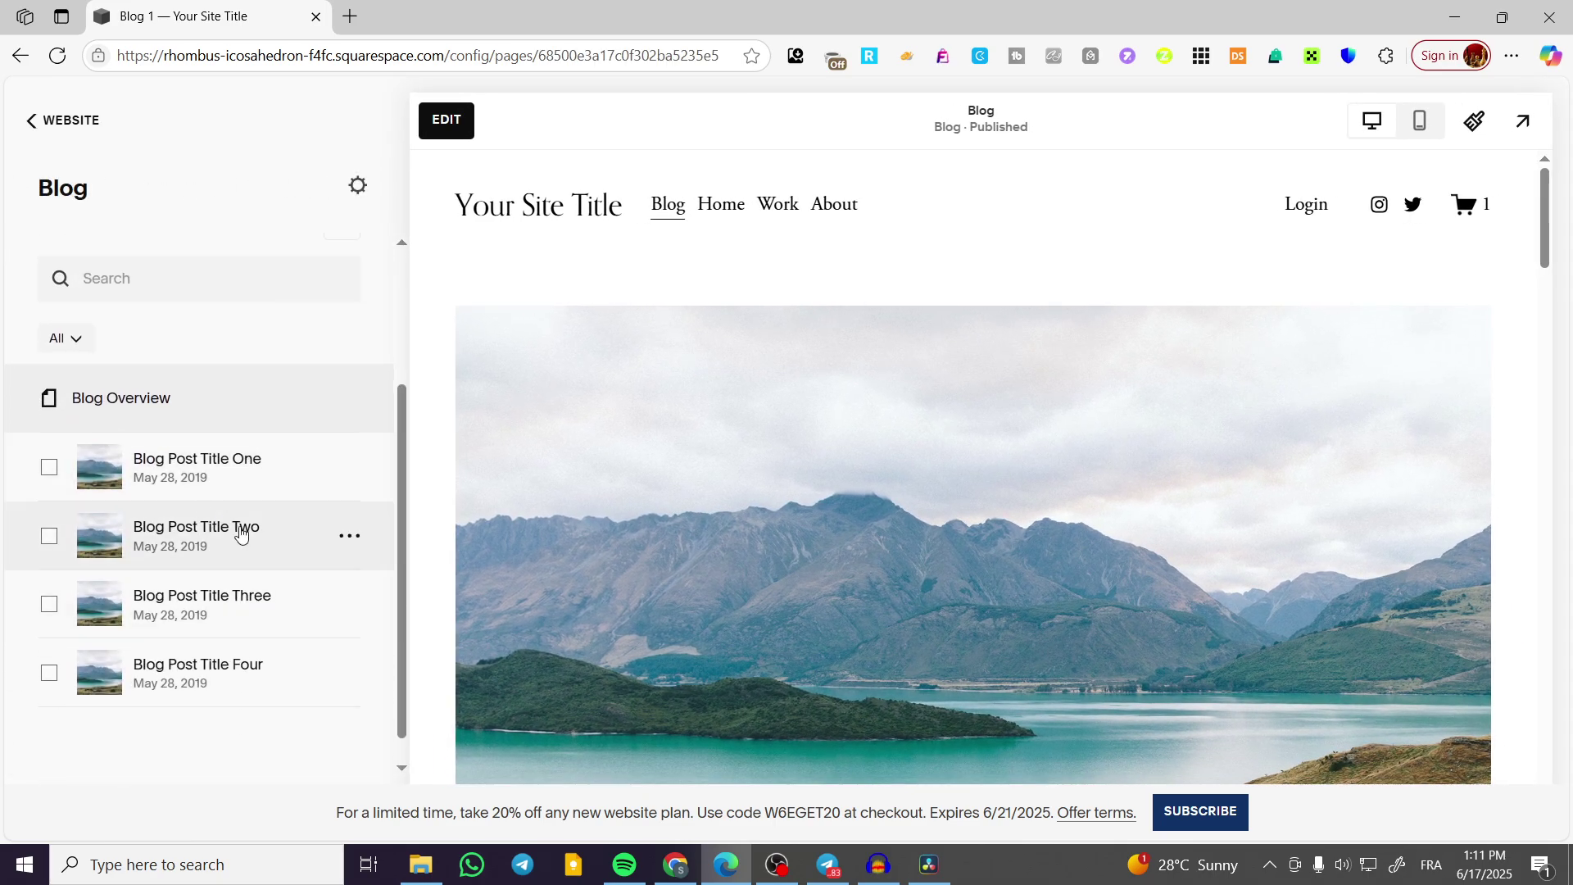
{"action": "left_click", "coordinate": [358, 538]}
{"action": "left_click", "coordinate": [385, 568]}
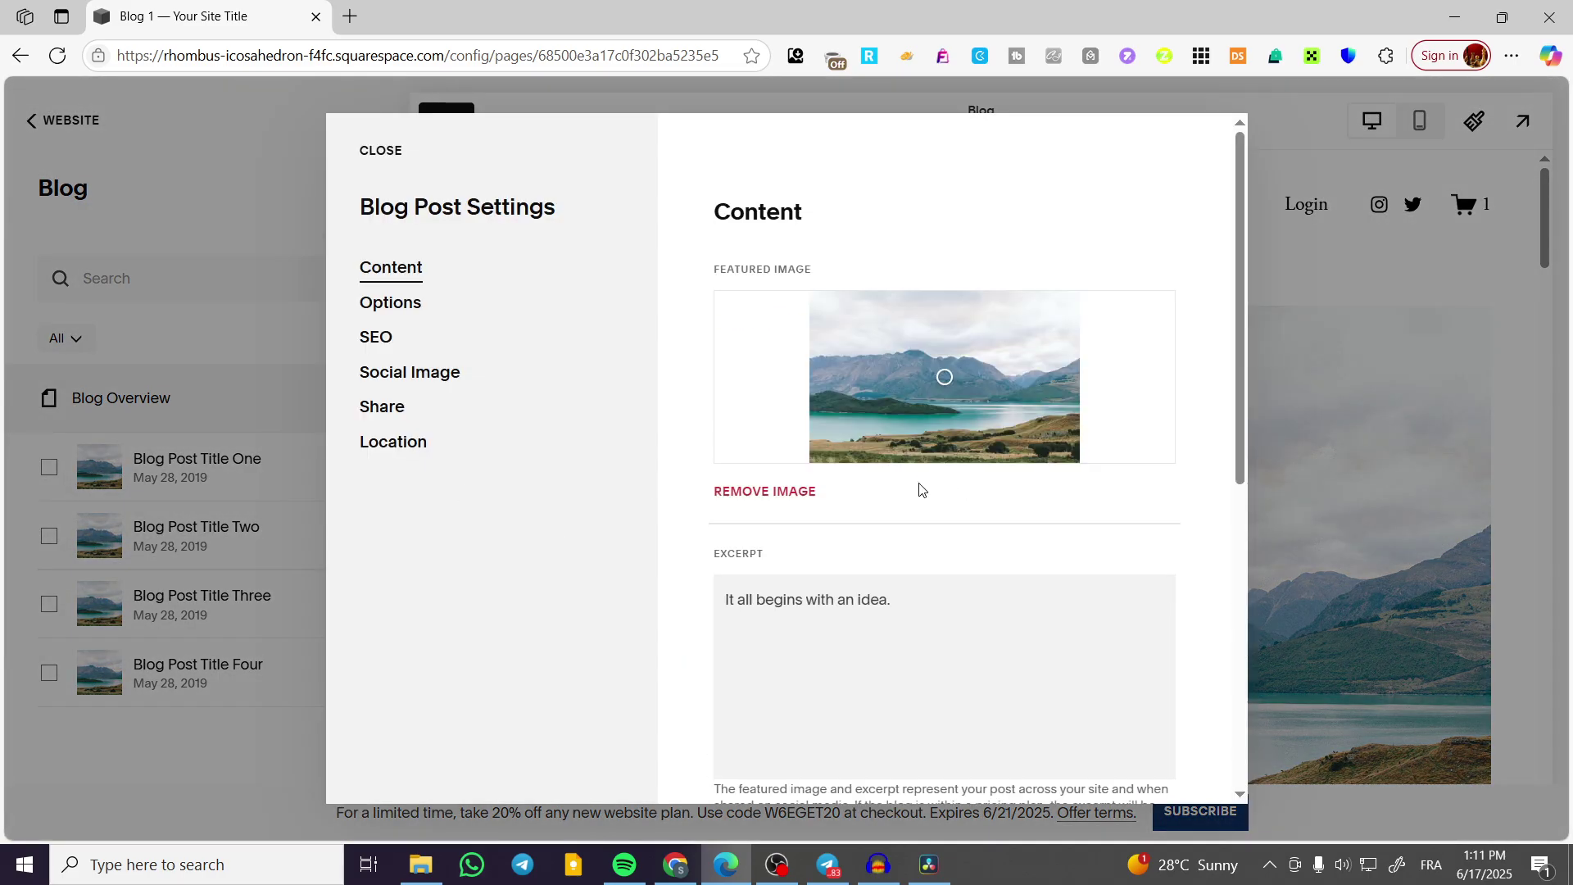
{"action": "left_click", "coordinate": [411, 305]}
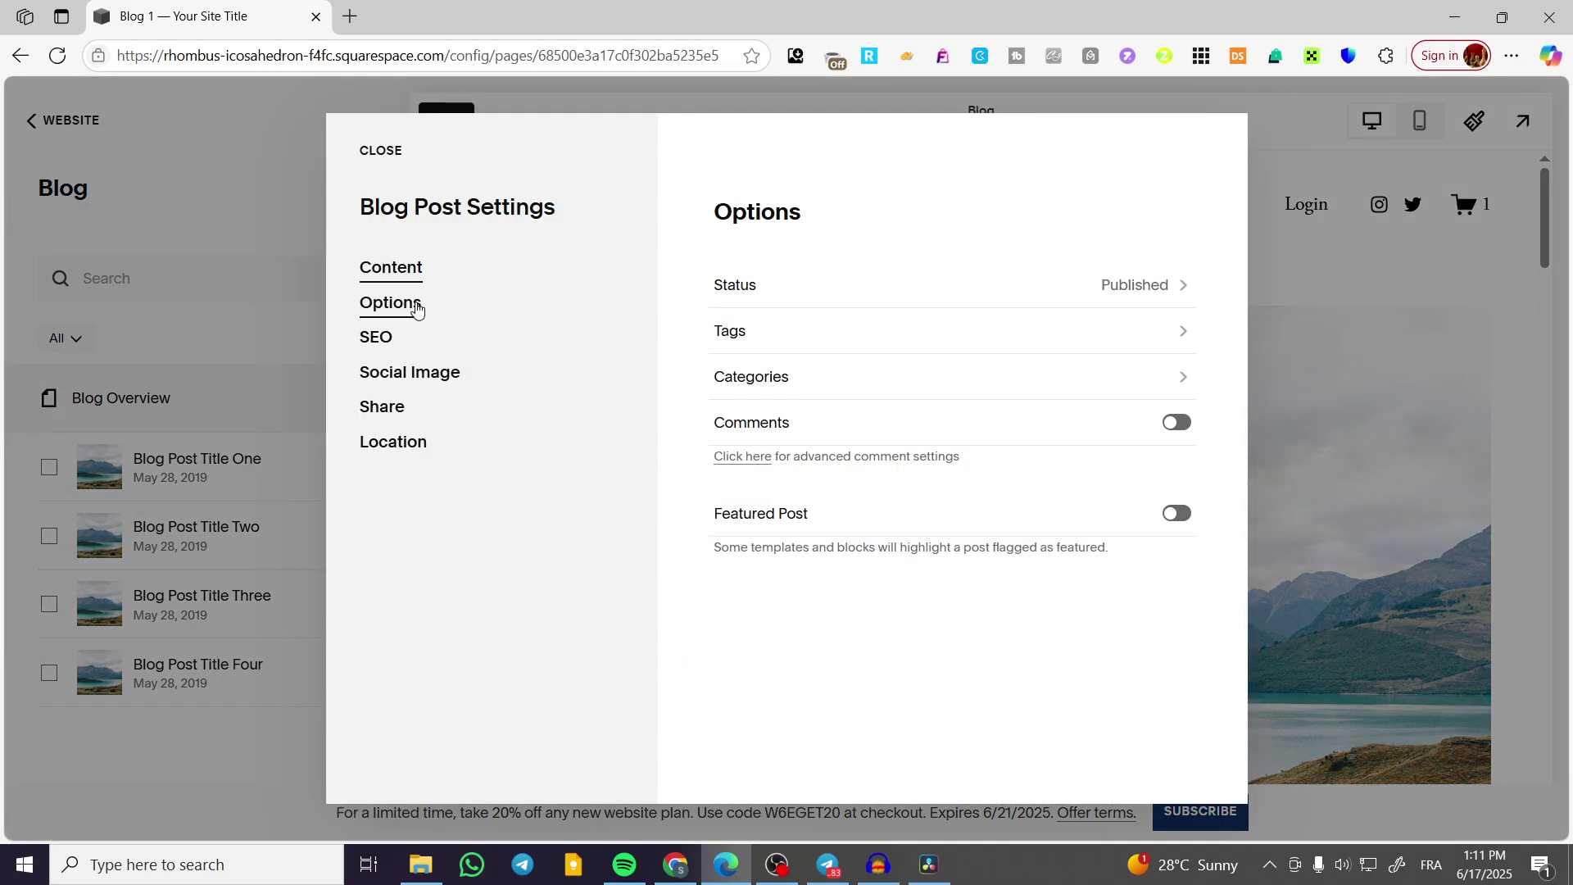
{"action": "left_click", "coordinate": [1164, 421]}
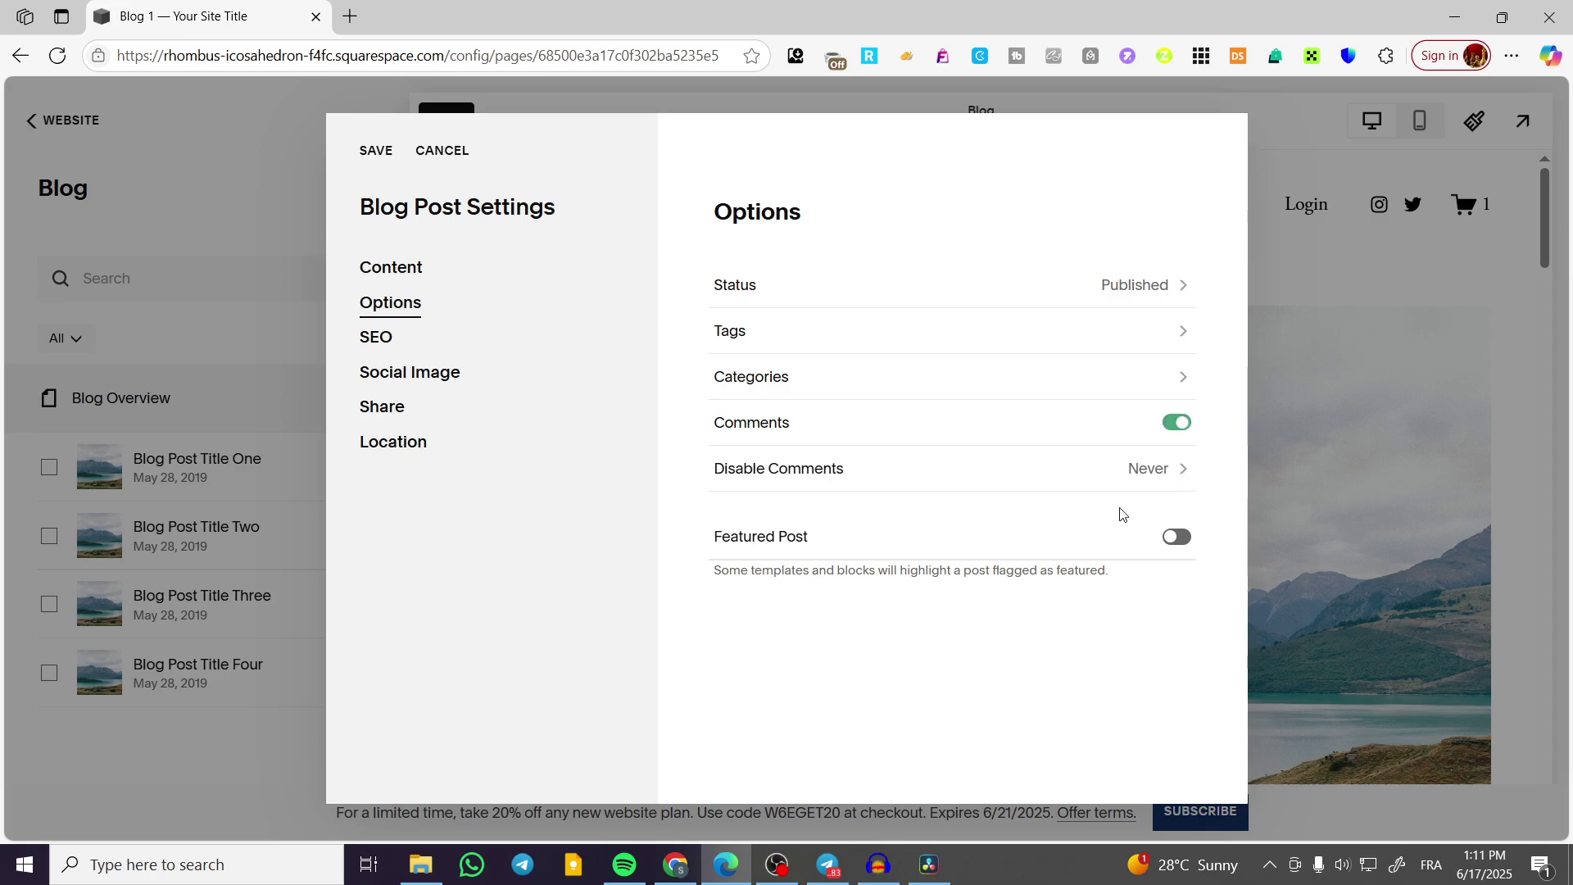
{"action": "left_click", "coordinate": [184, 491]}
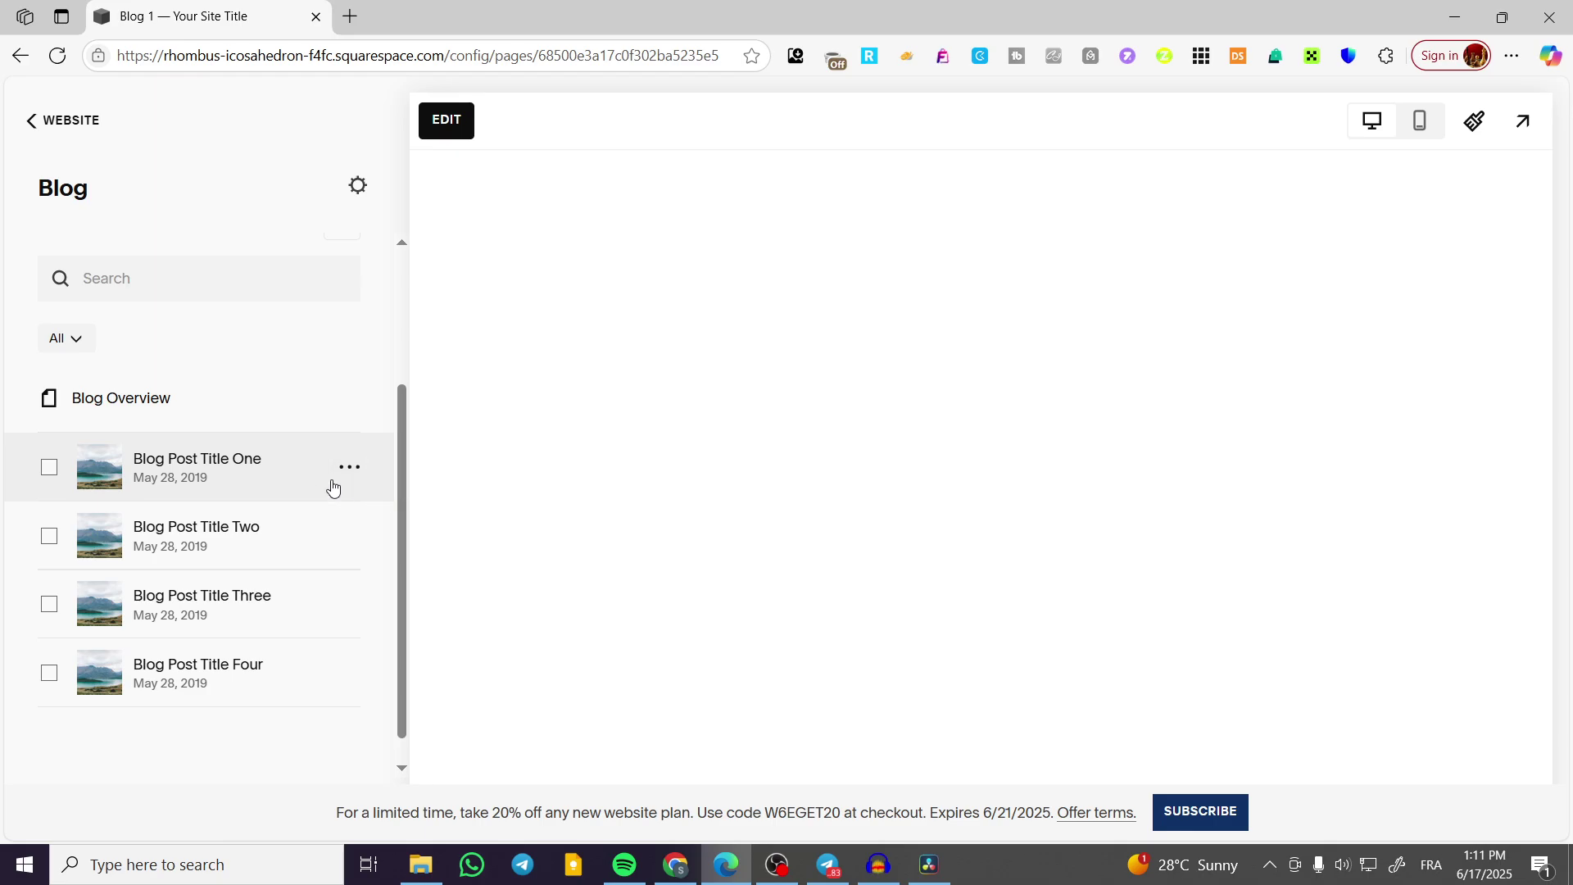
Step: Turn on Comments in the Options of Blog Post Title One and keep the change instead of discarding it
{"action": "left_click", "coordinate": [350, 467]}
{"action": "left_click", "coordinate": [351, 511]}
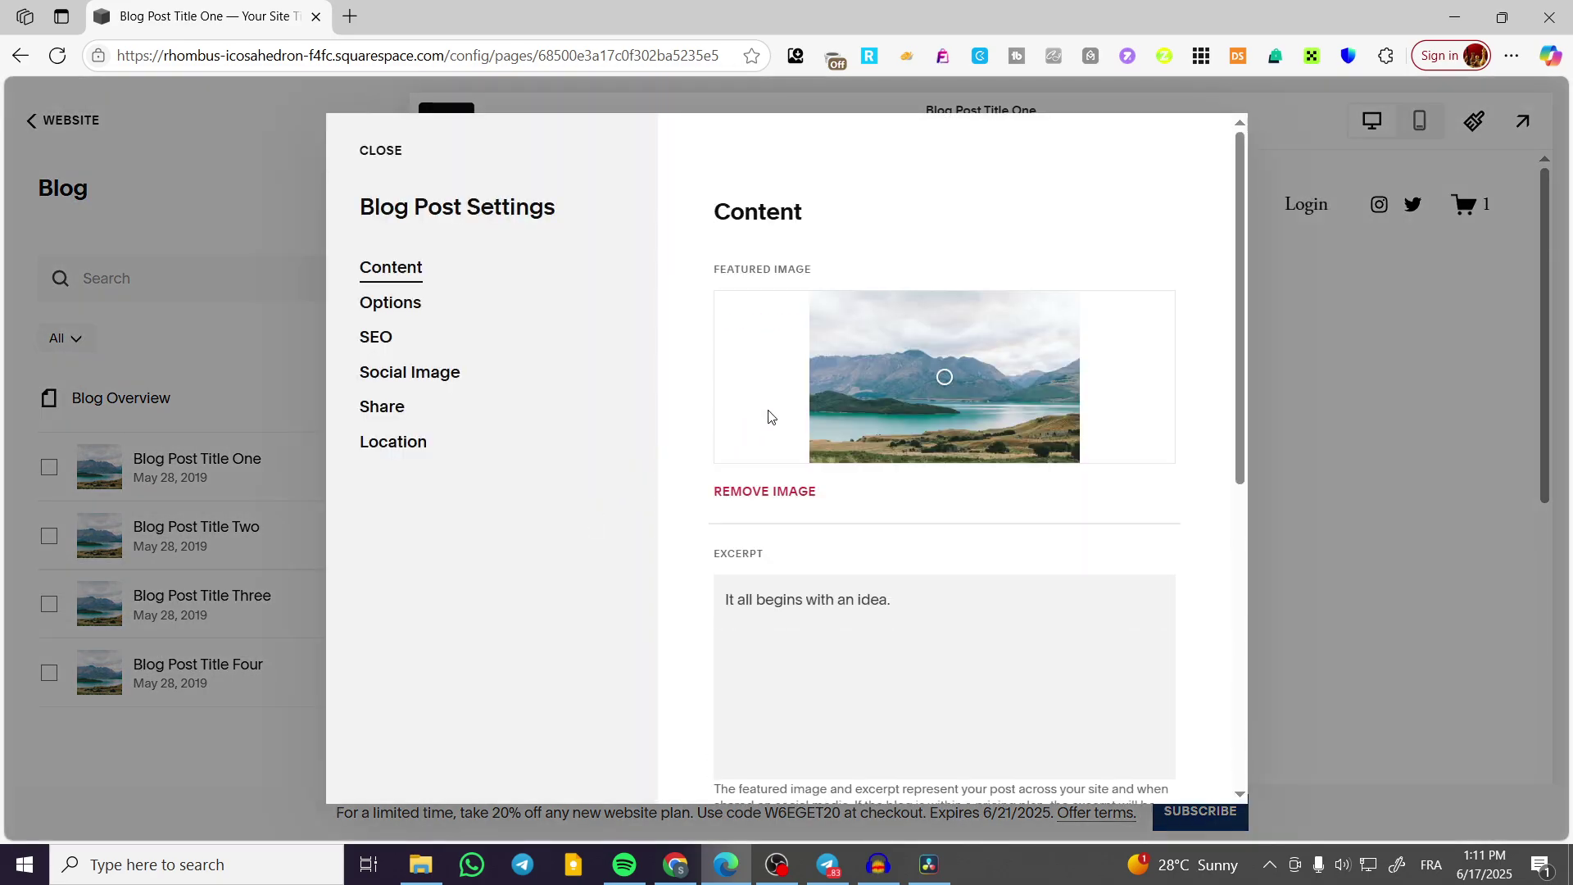
{"action": "left_click", "coordinate": [390, 304]}
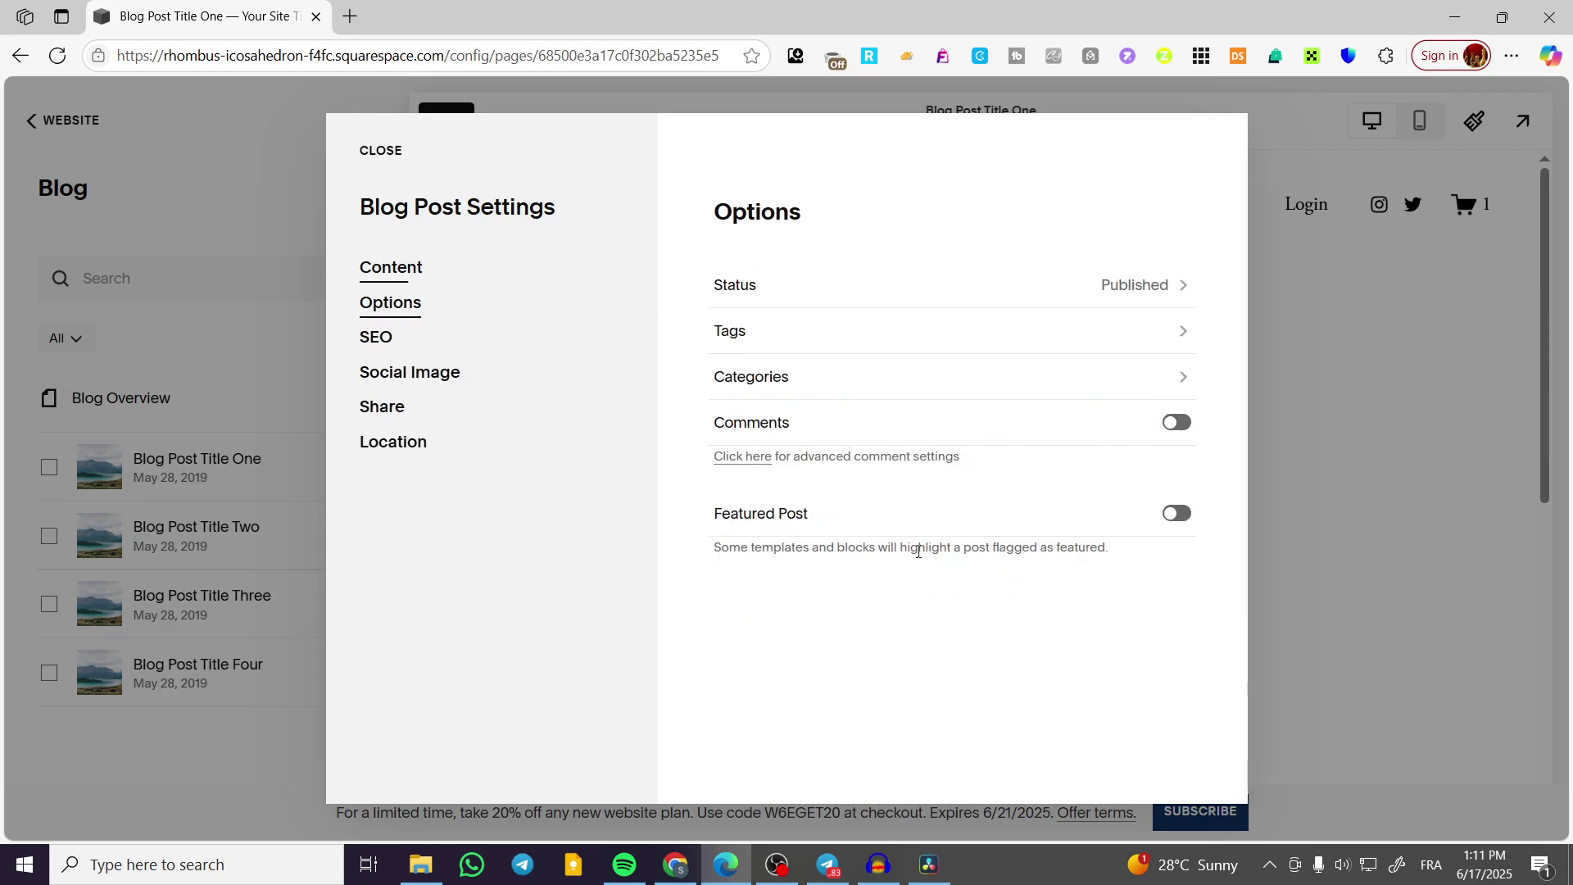
{"action": "left_click", "coordinate": [1175, 425]}
{"action": "left_click", "coordinate": [274, 502]}
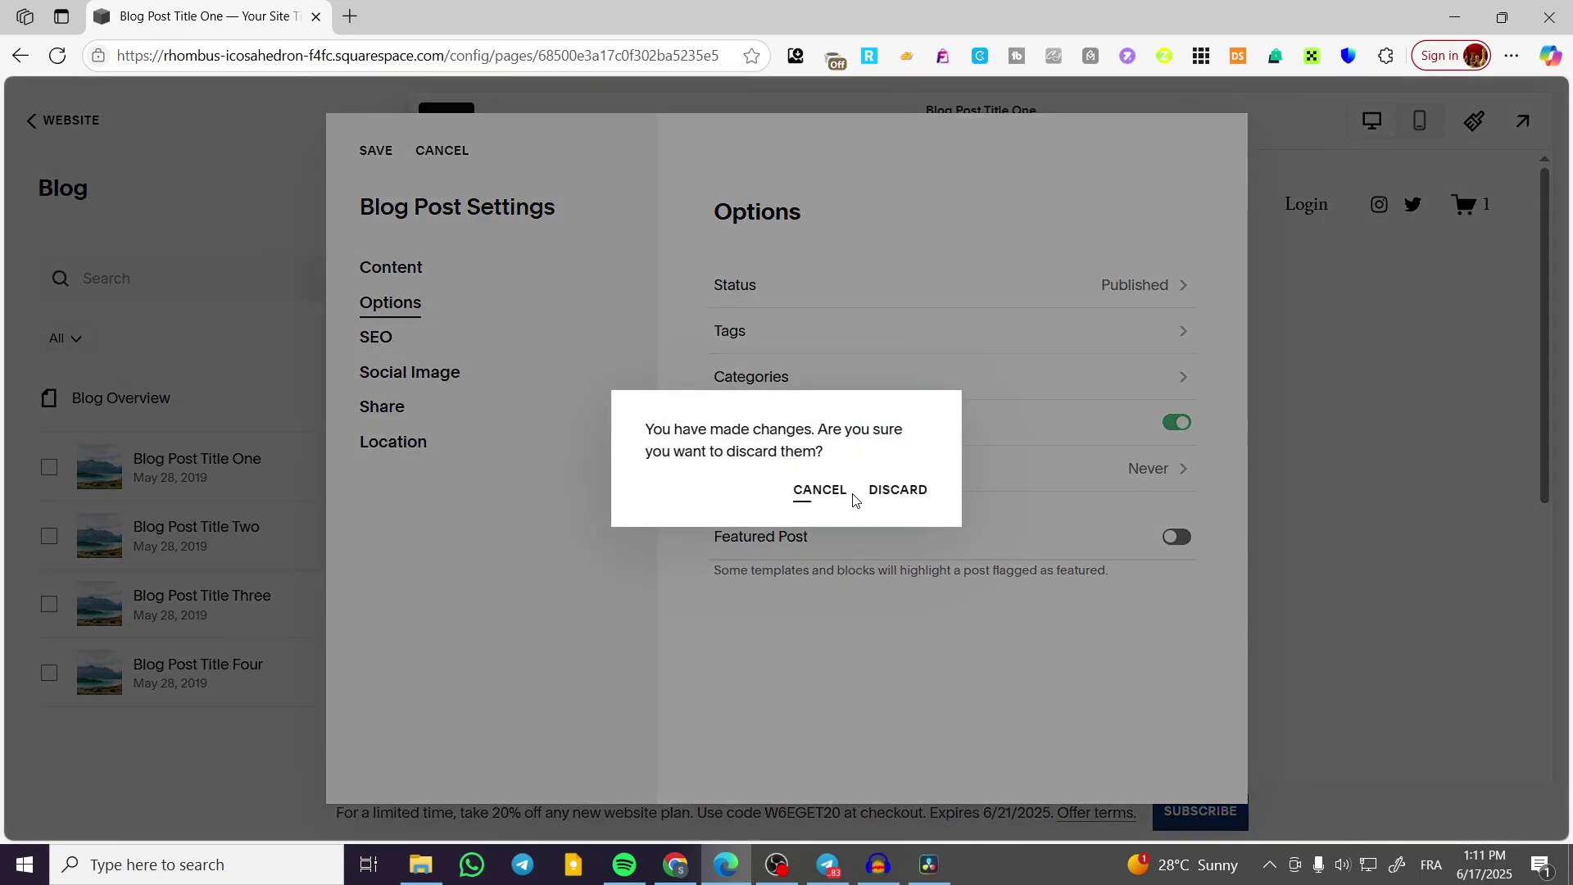
{"action": "left_click", "coordinate": [810, 488]}
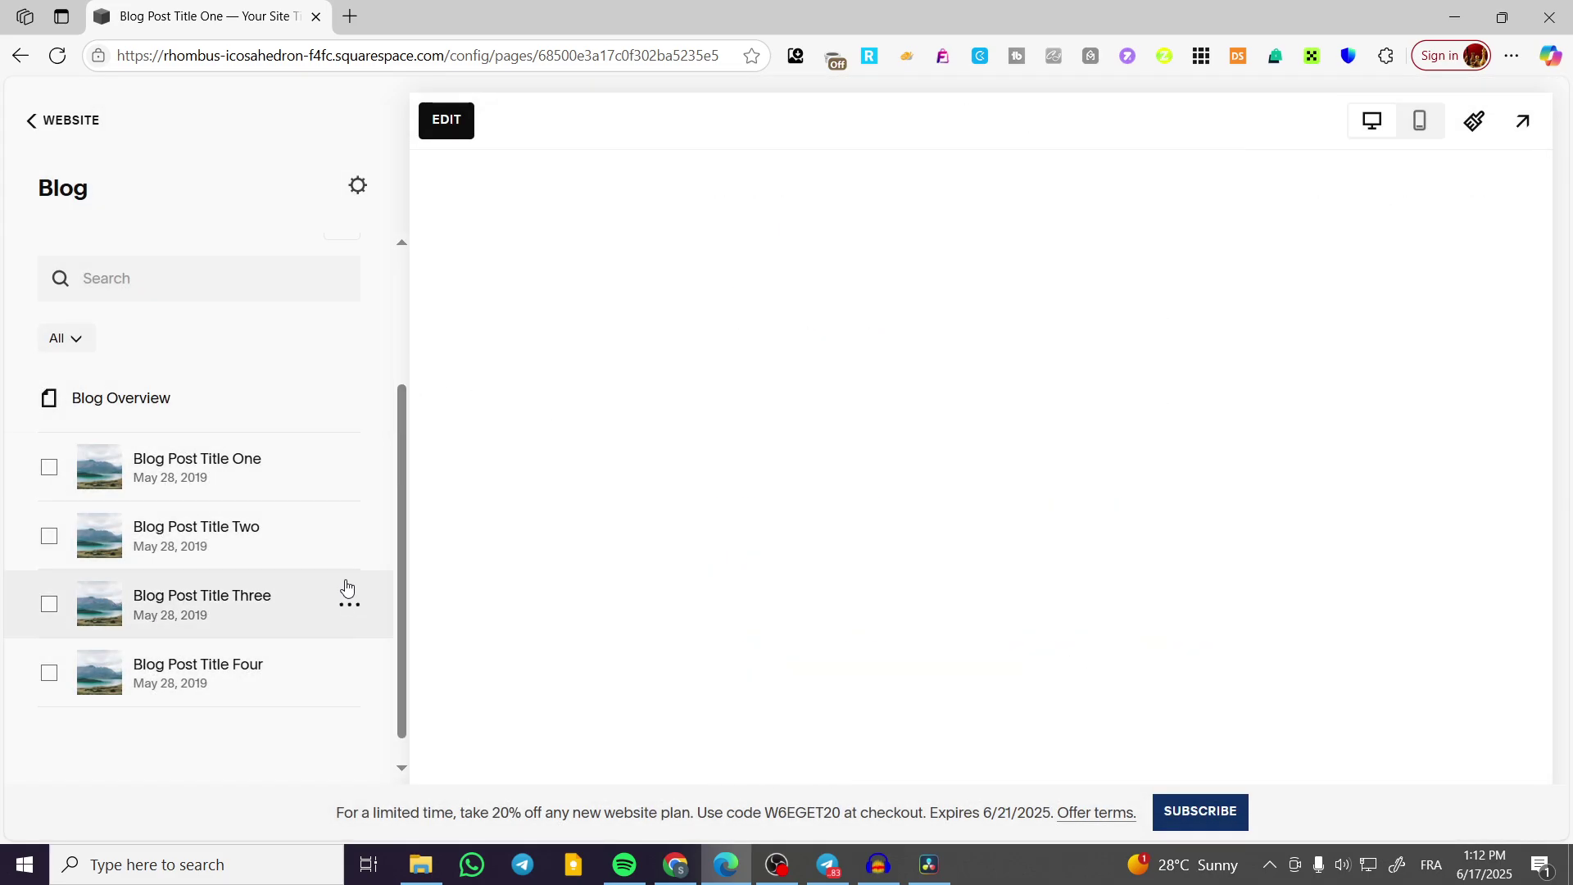
Step: Open the settings of Blog Post Title Three and turn on Comments in its Options
{"action": "left_click", "coordinate": [349, 605]}
{"action": "left_click", "coordinate": [373, 644]}
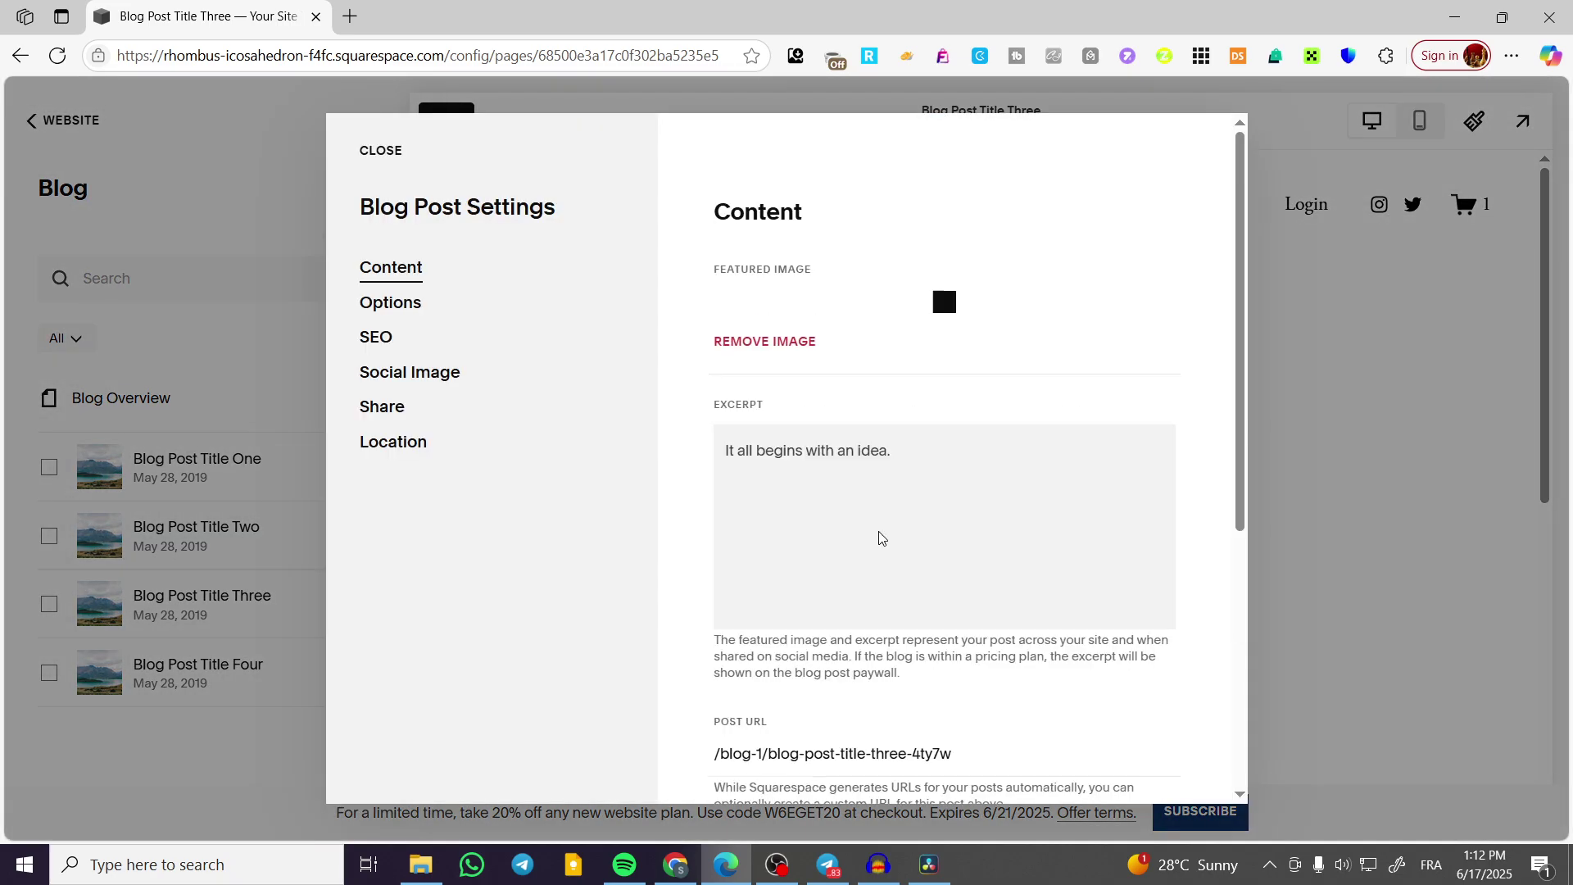
{"action": "left_click", "coordinate": [390, 302]}
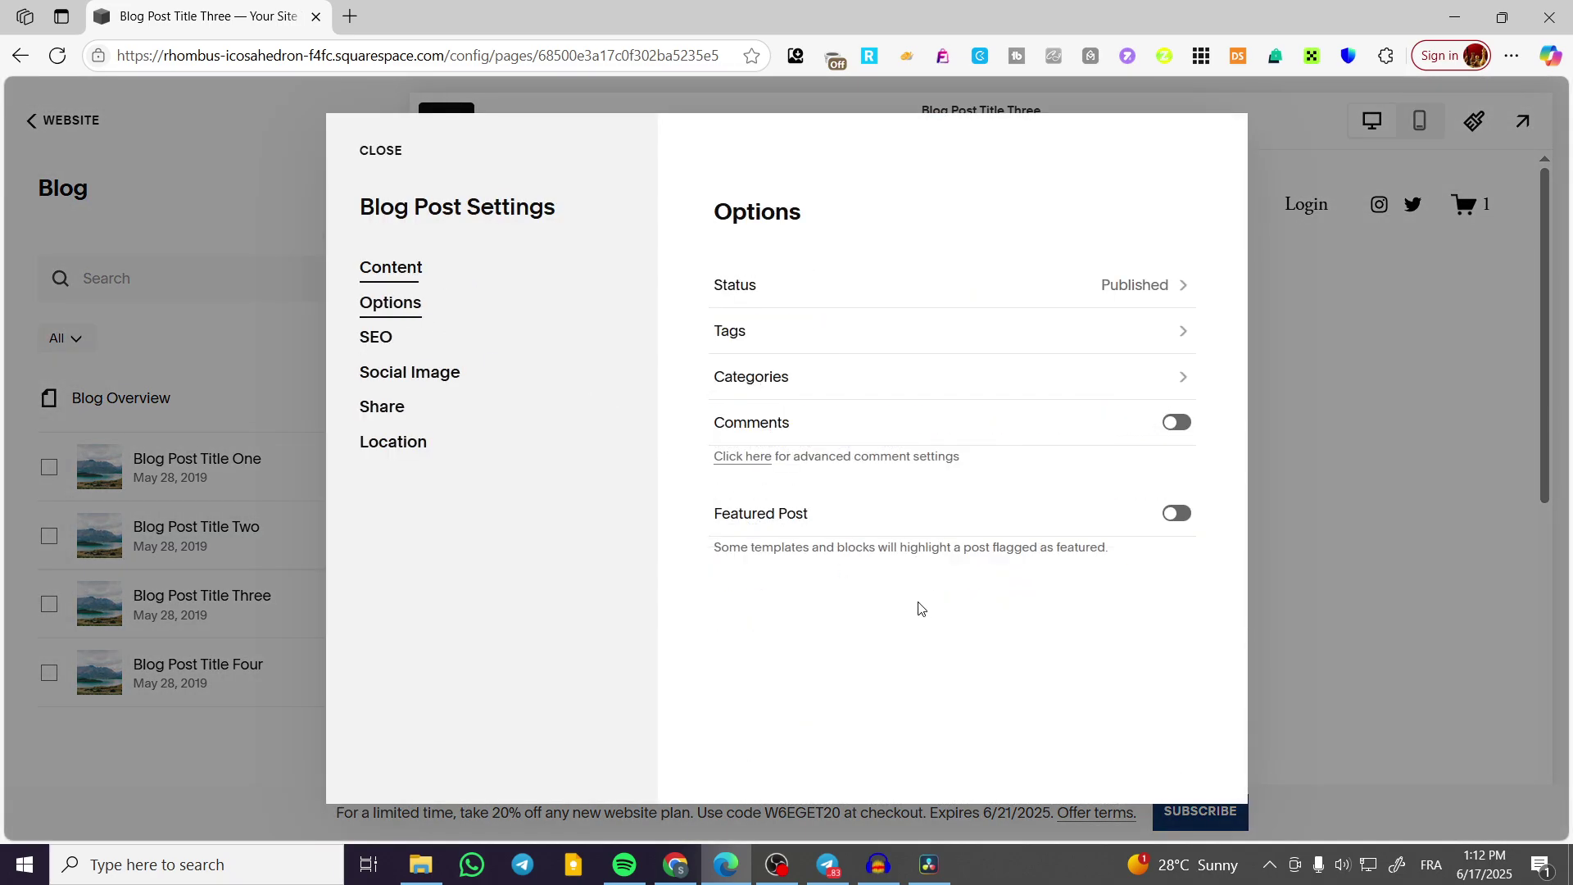
{"action": "left_click", "coordinate": [1177, 425]}
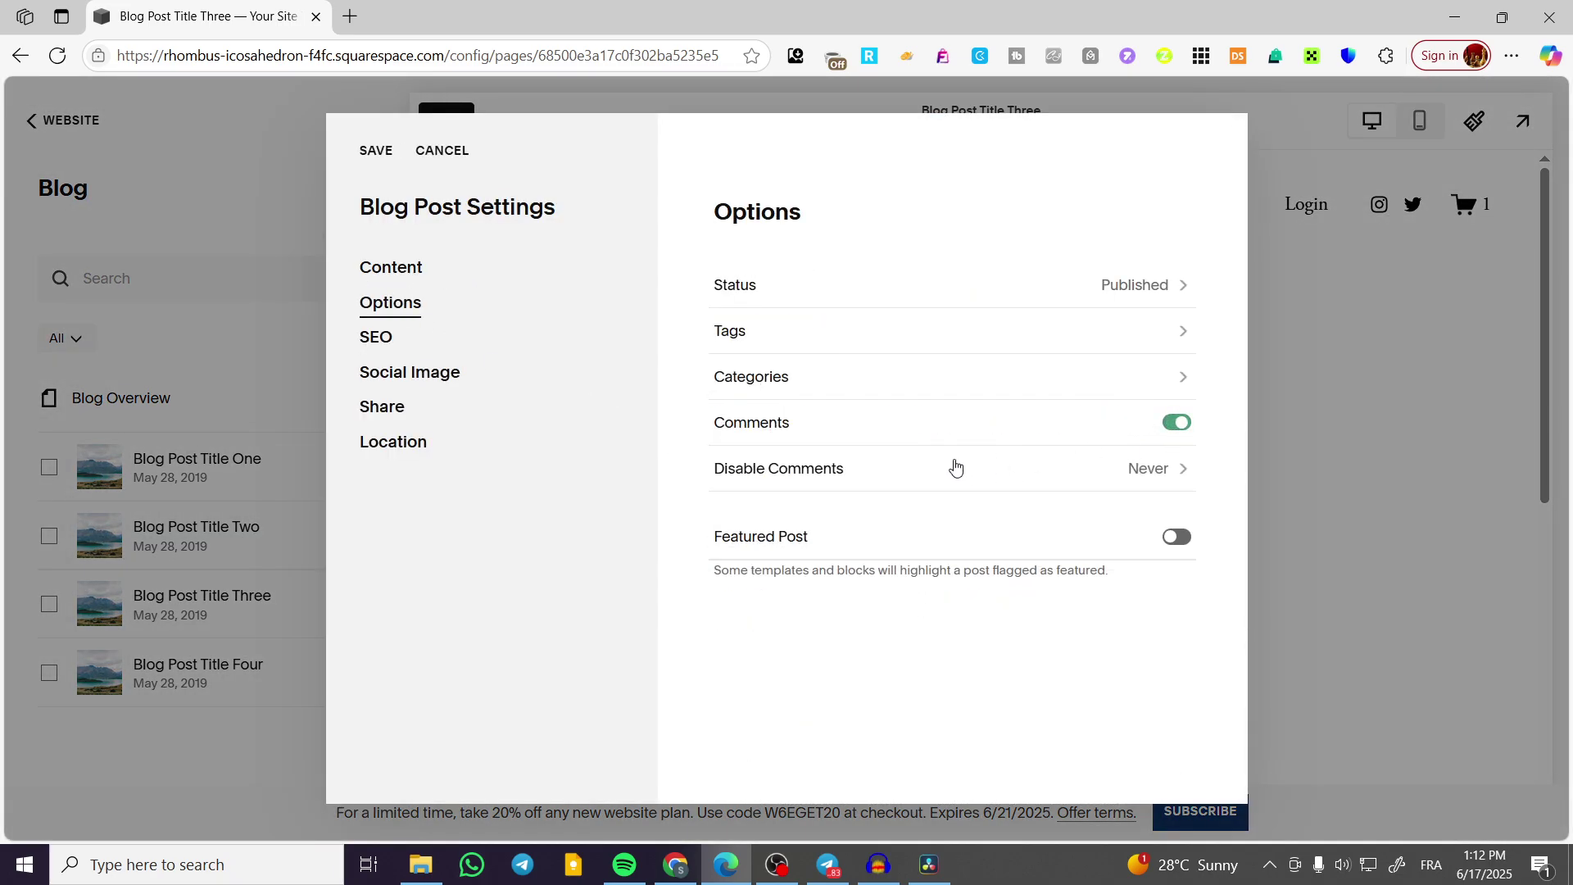
{"action": "left_click", "coordinate": [196, 624]}
Step: Turn on Comments in the Options of Blog Post Title Four and save its settings
{"action": "left_click", "coordinate": [348, 673]}
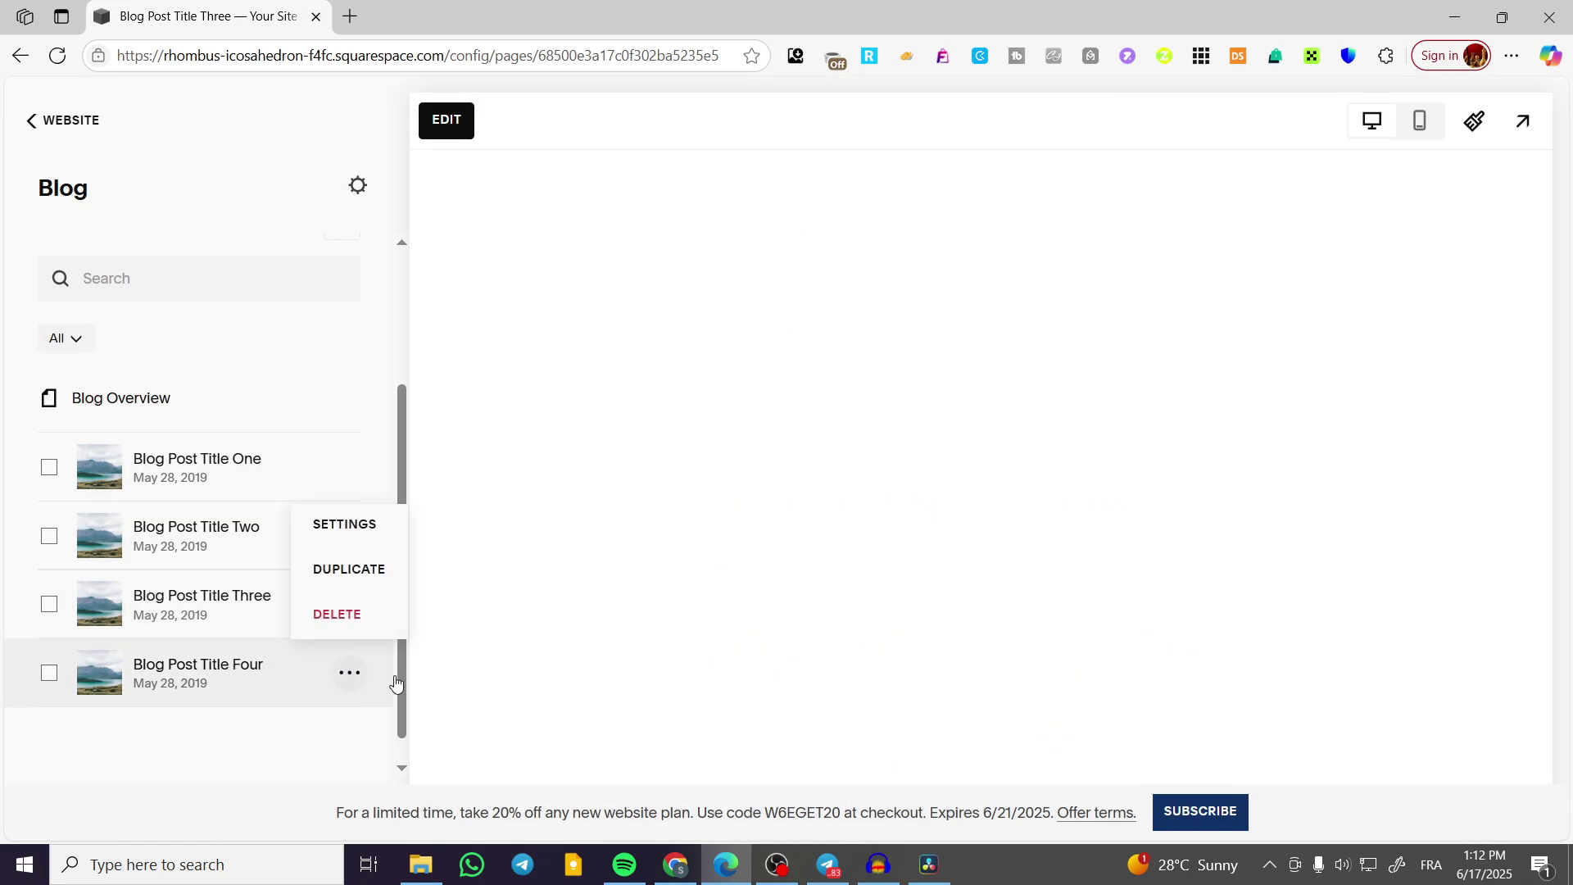
{"action": "left_click", "coordinate": [375, 520]}
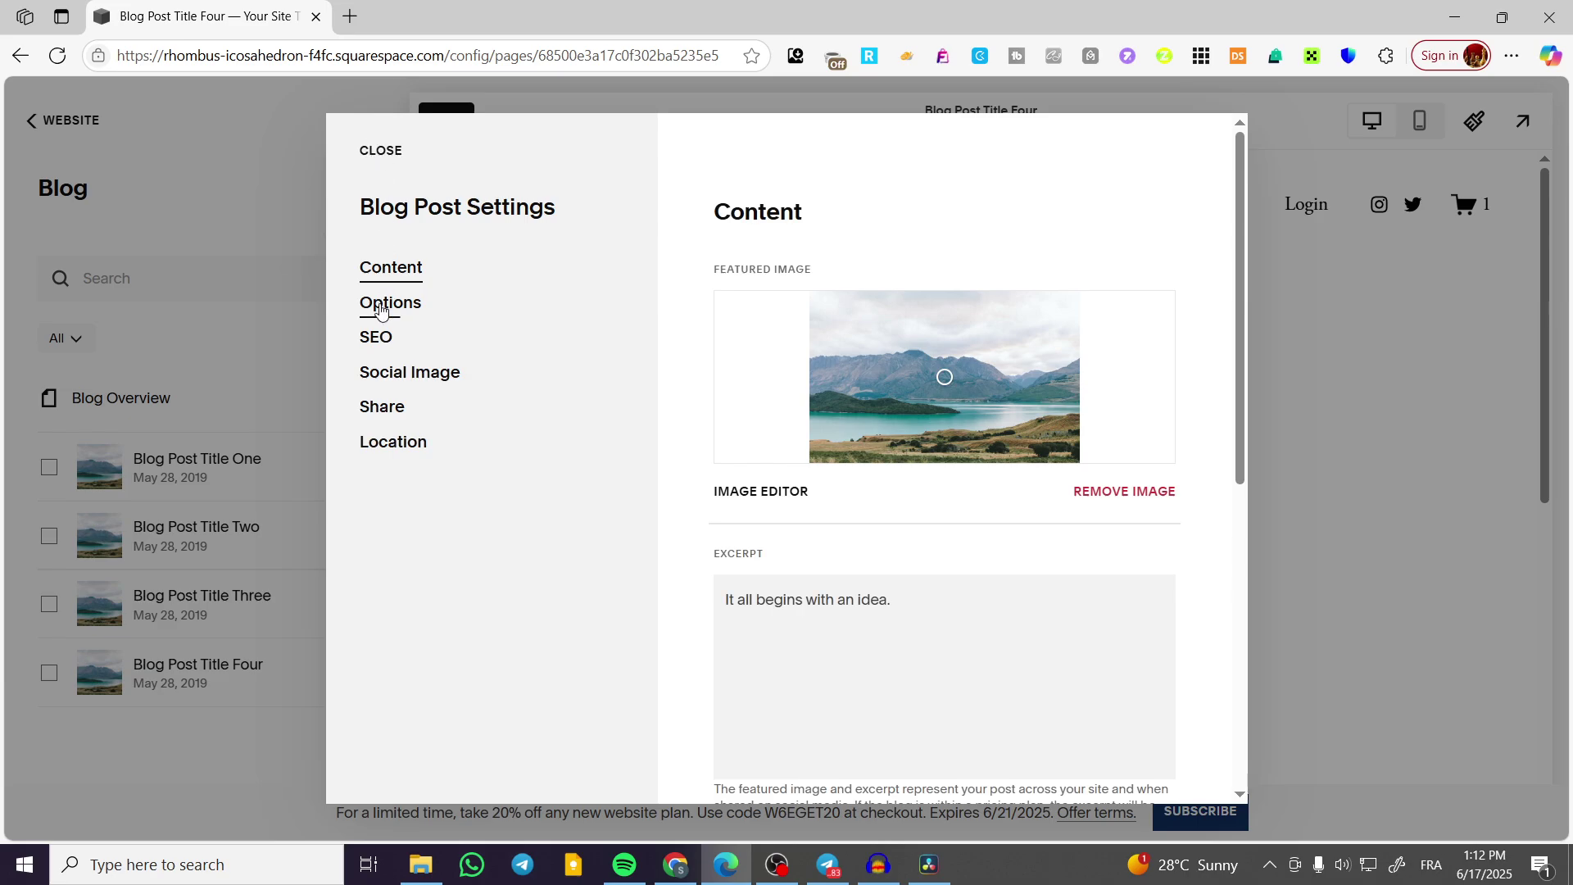
{"action": "left_click", "coordinate": [390, 303]}
{"action": "left_click", "coordinate": [1178, 424]}
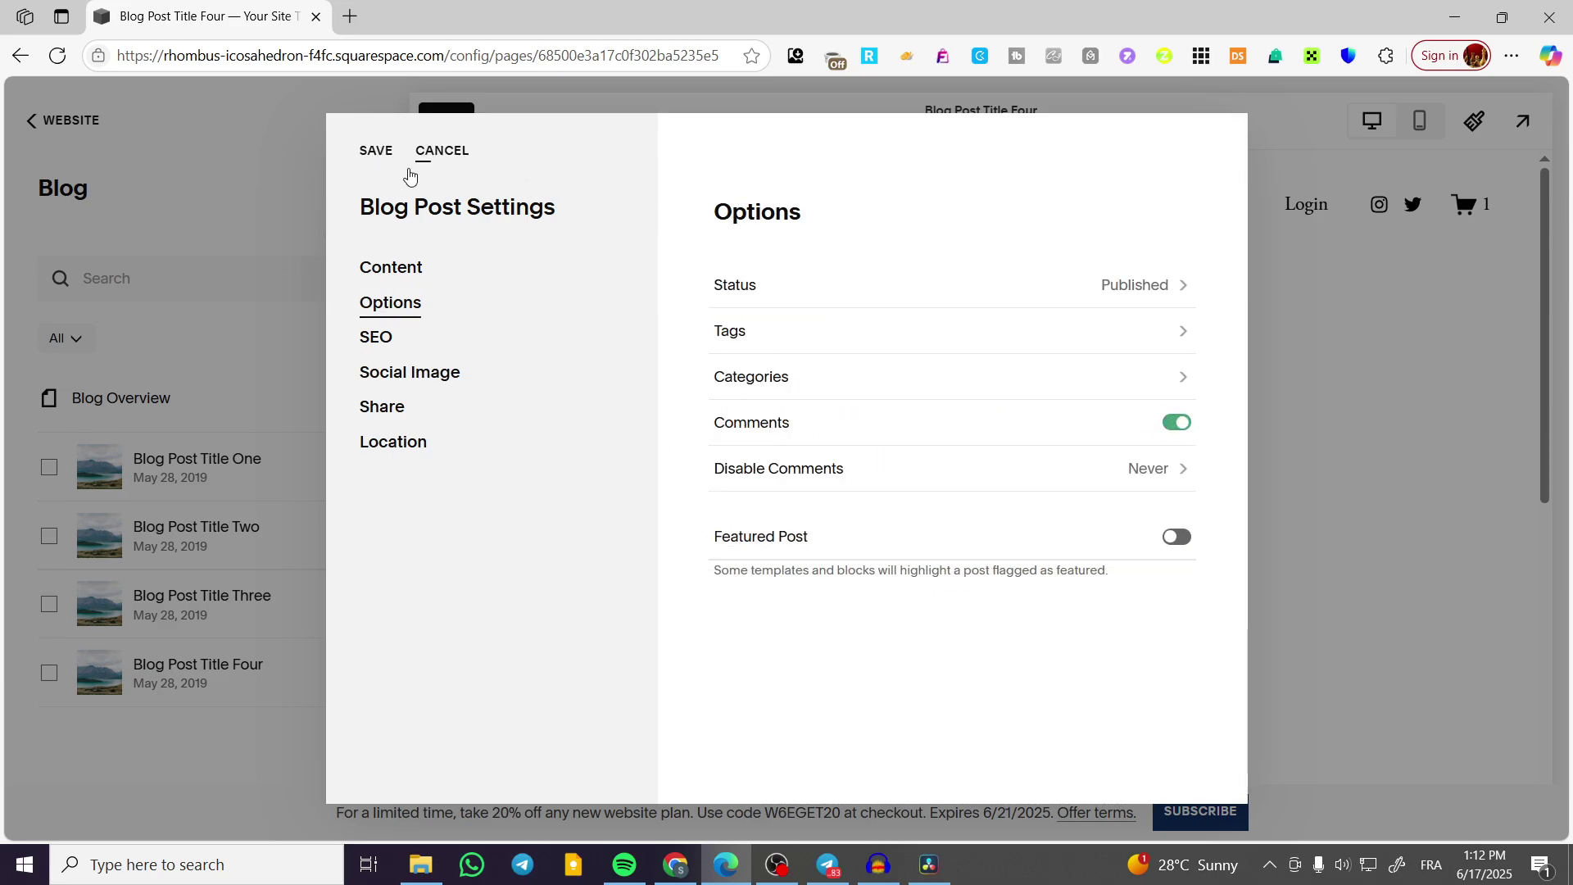
{"action": "left_click", "coordinate": [376, 151]}
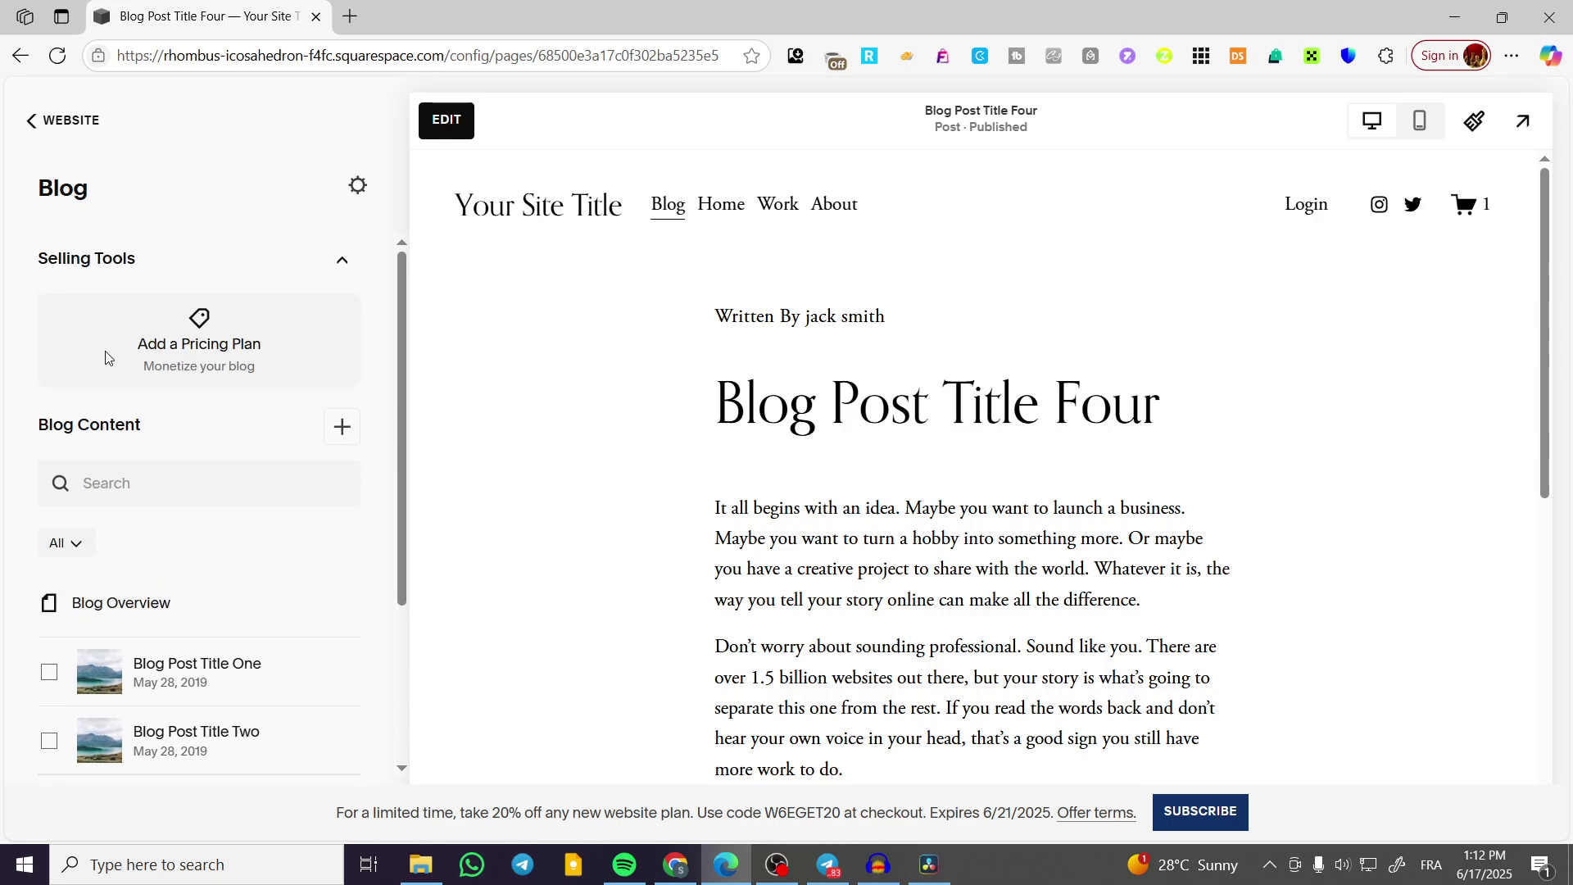
{"action": "left_click", "coordinate": [46, 121]}
{"action": "left_click", "coordinate": [327, 56]}
{"action": "type", "text": "sq"}
{"action": "key", "text": "Return"}
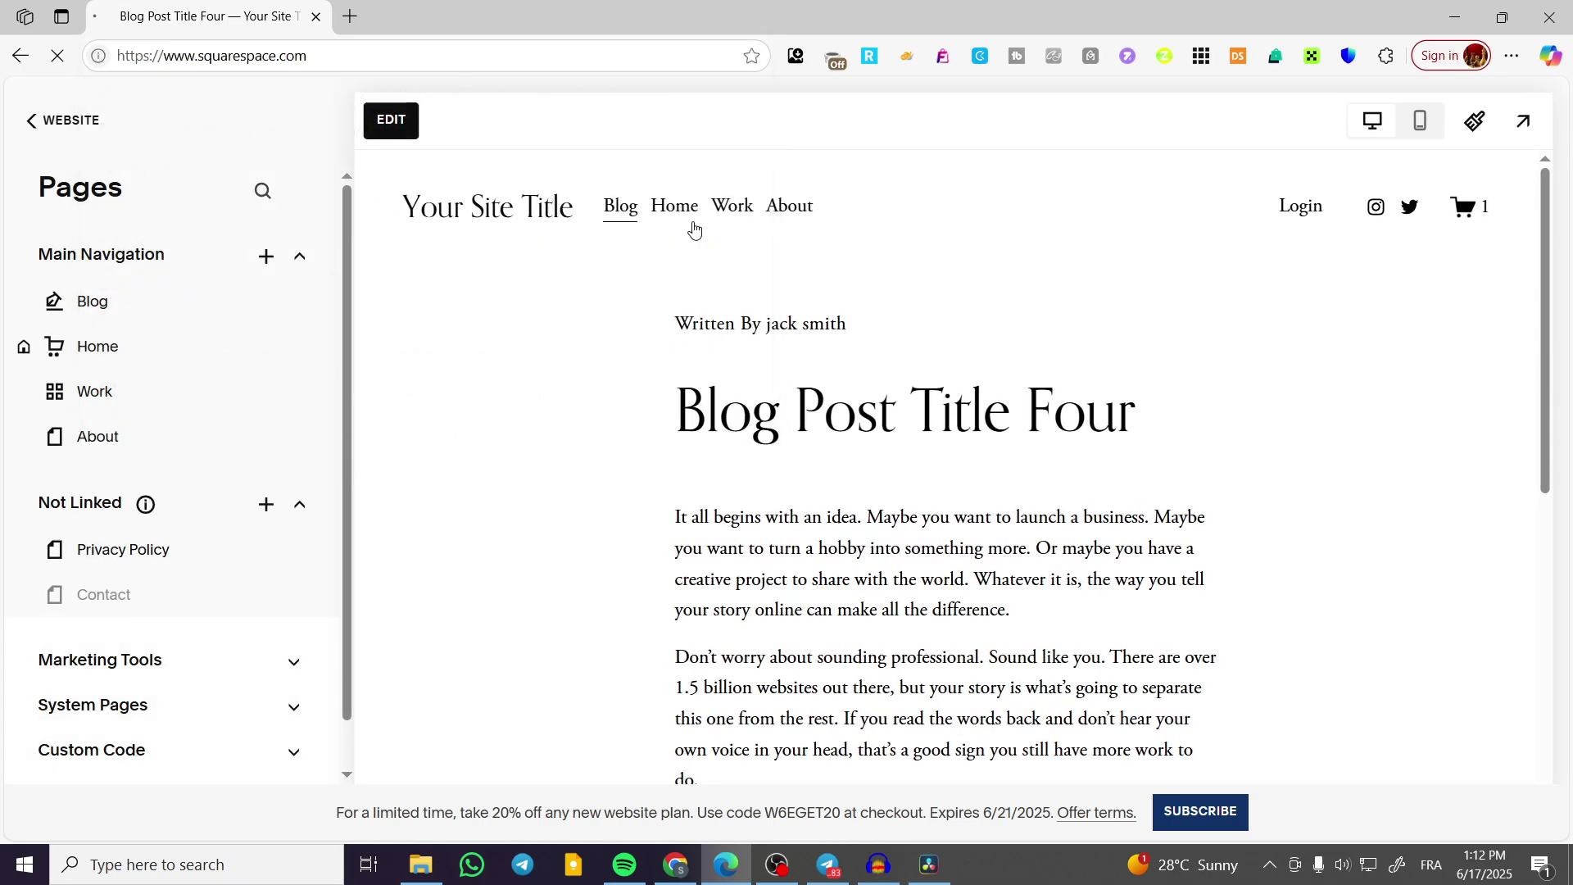